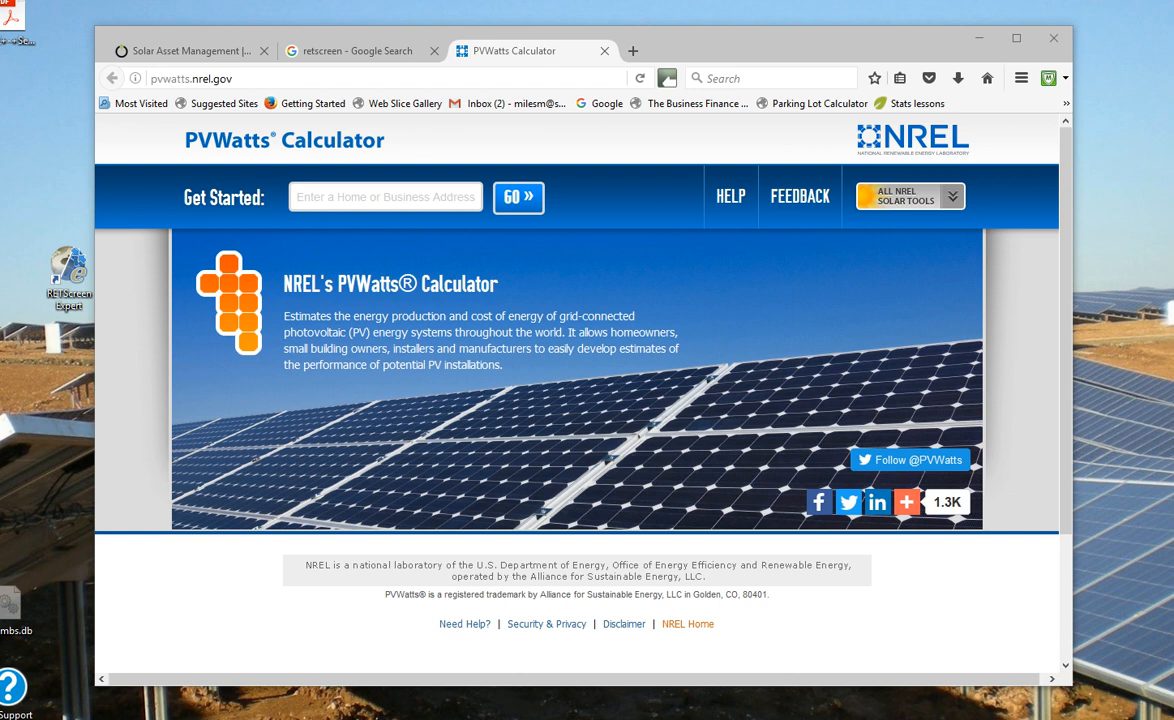
# Step: Open the Natural Resources Canada RETScreen page from the search results, then close Firefox with its three tabs
pyautogui.click(369, 58)
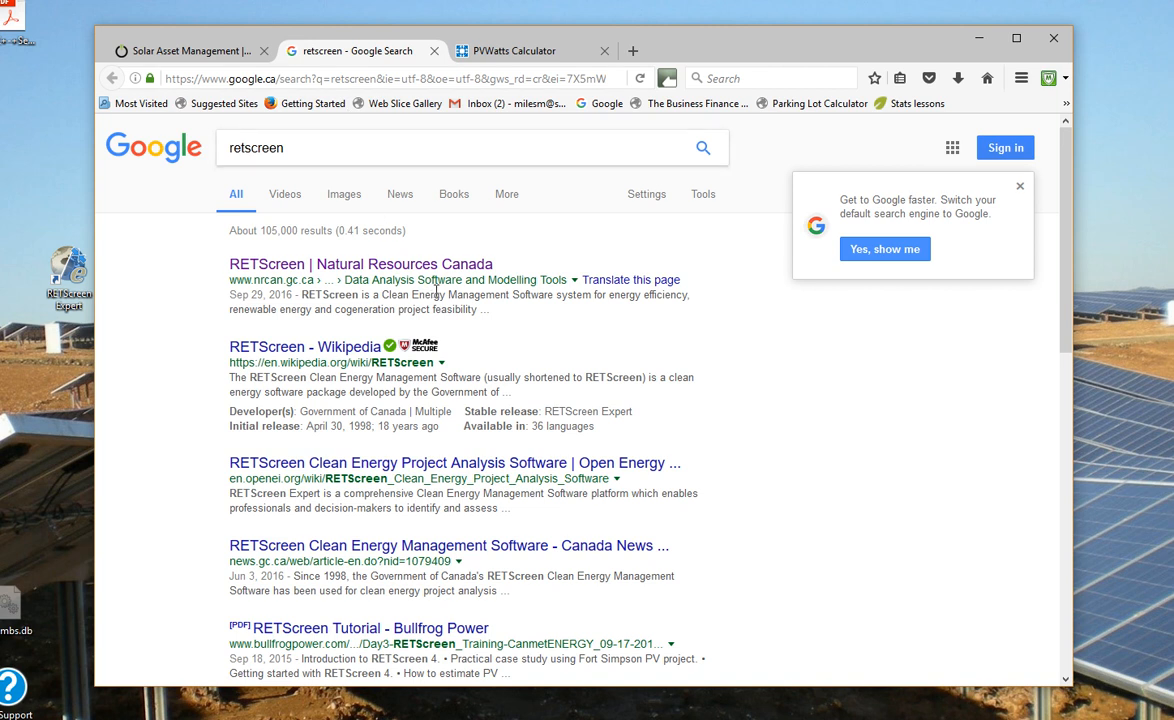
pyautogui.click(381, 266)
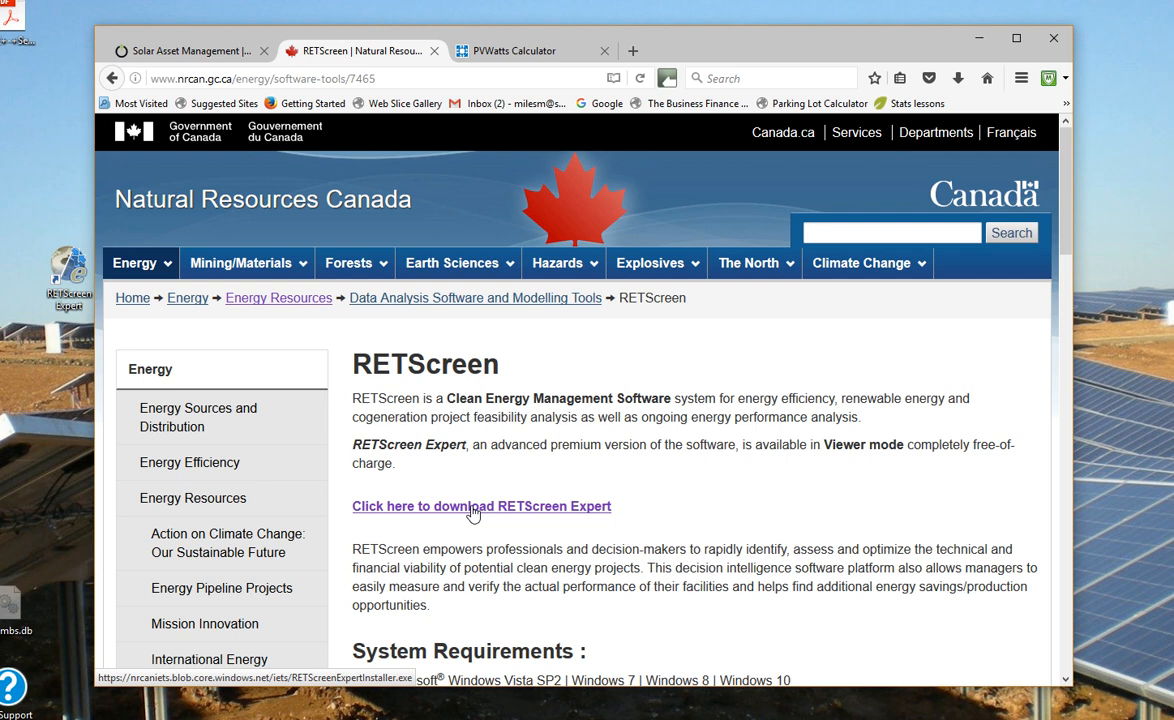
pyautogui.click(1057, 40)
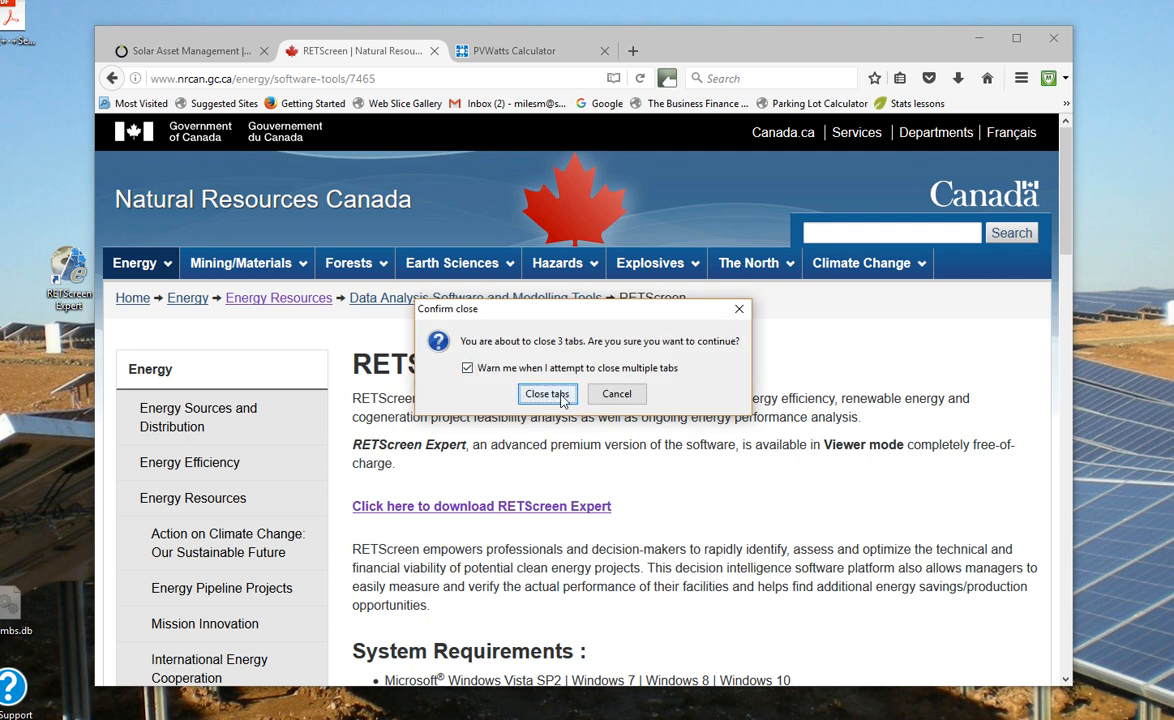
pyautogui.click(522, 393)
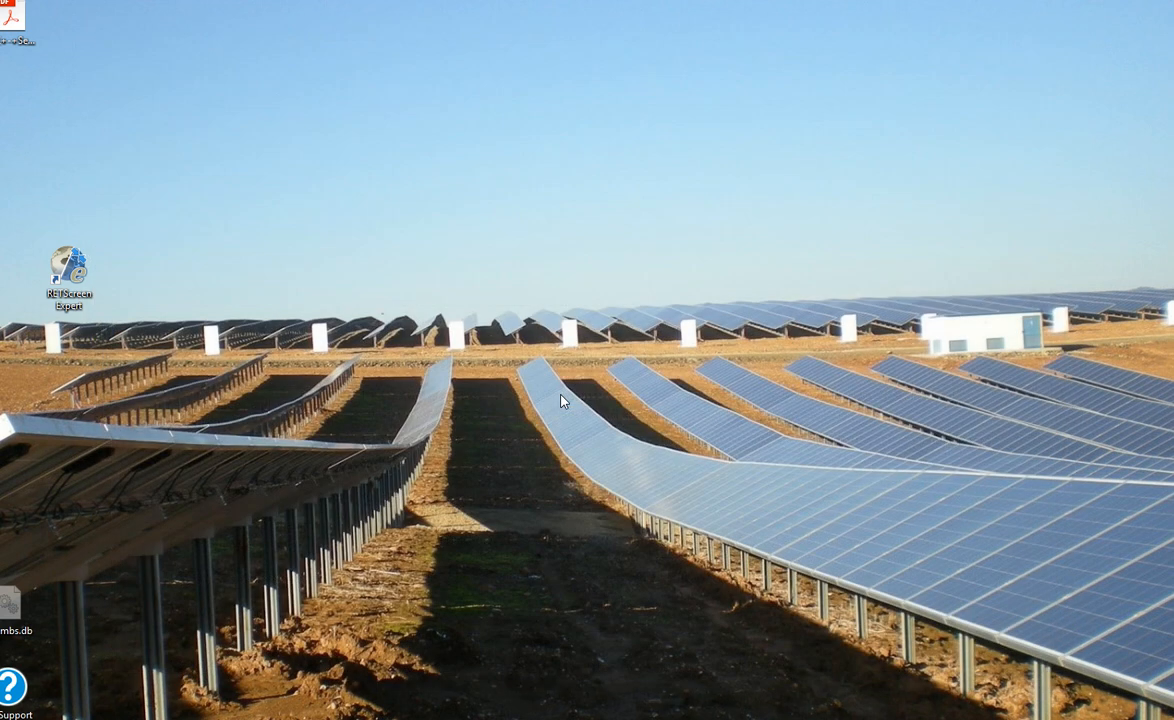
# Step: Launch RETScreen Expert from its desktop icon and continue in Viewer mode
pyautogui.doubleClick(68, 262)
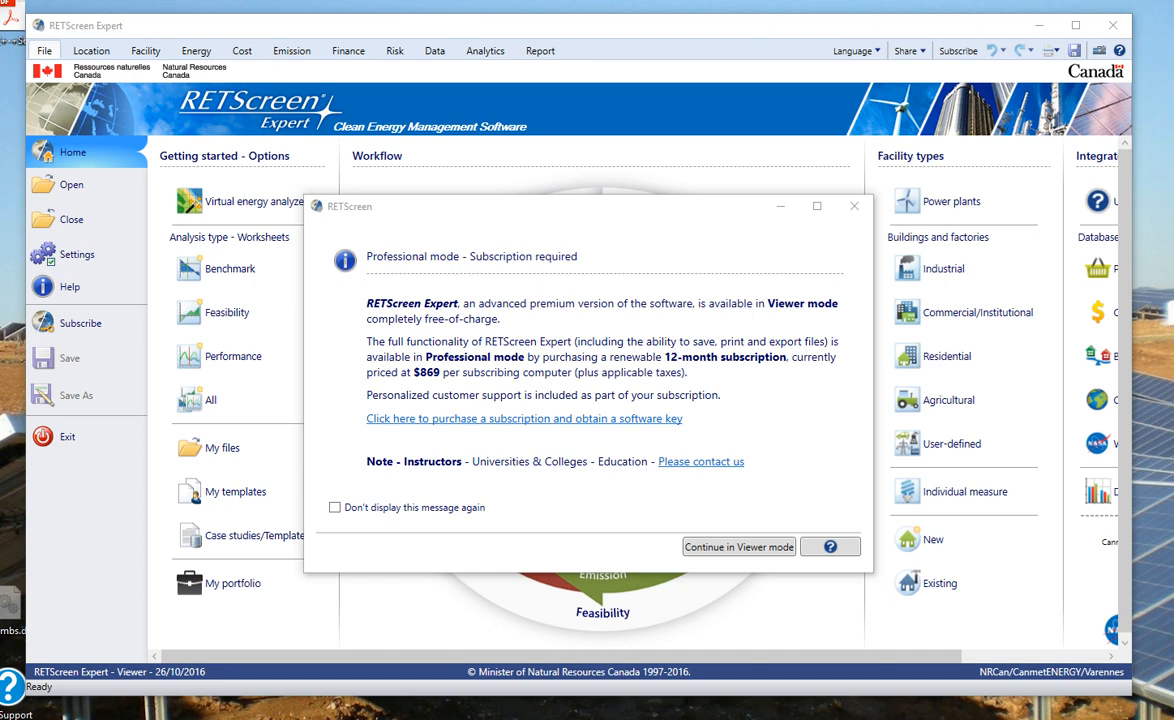
pyautogui.click(733, 549)
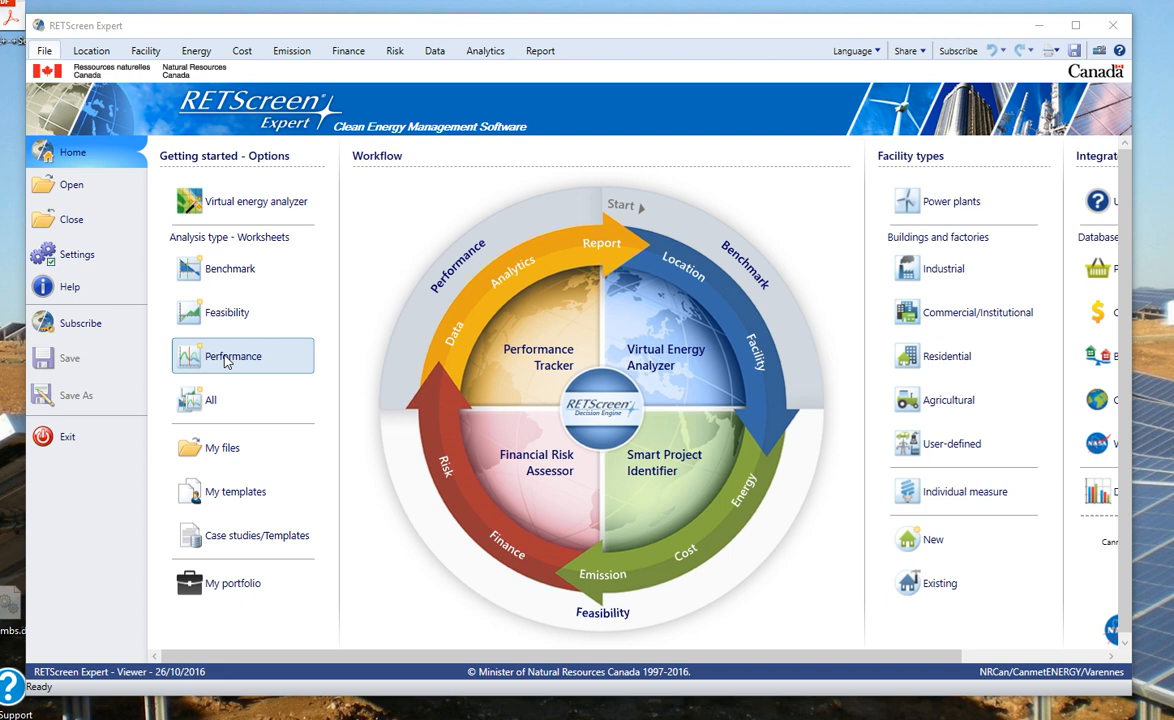
# Step: Open an analysis worksheet showing Varennes climate data, then return home and start a Feasibility analysis
pyautogui.click(217, 270)
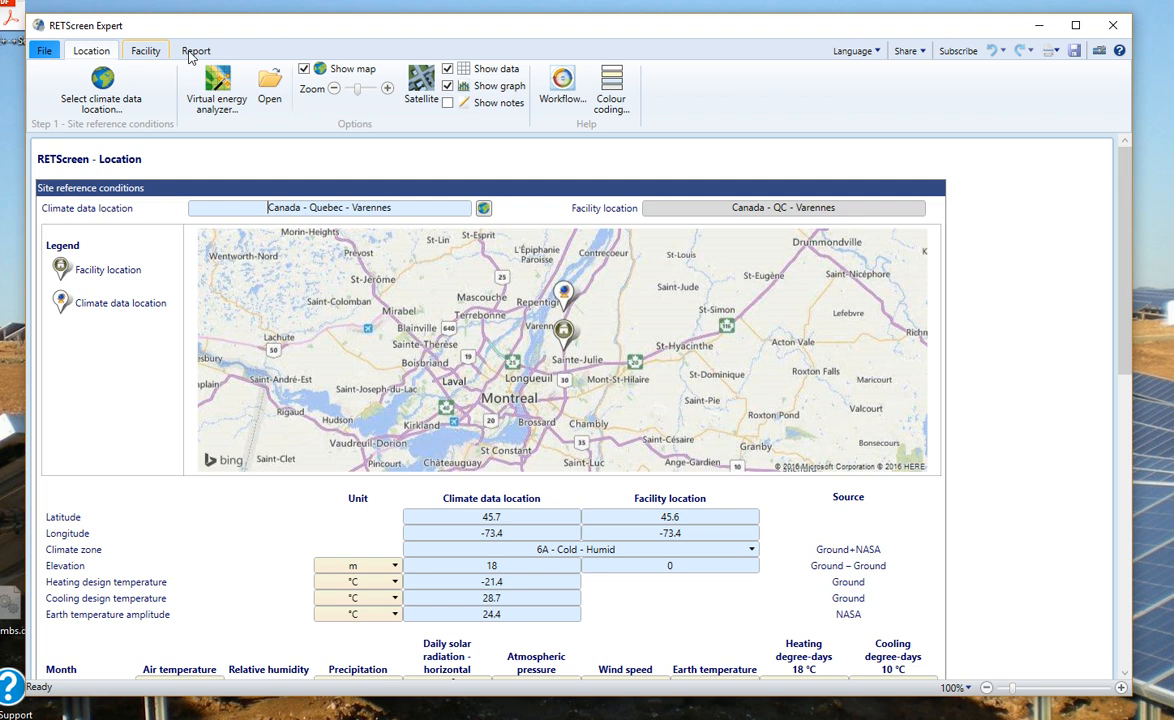
pyautogui.click(44, 52)
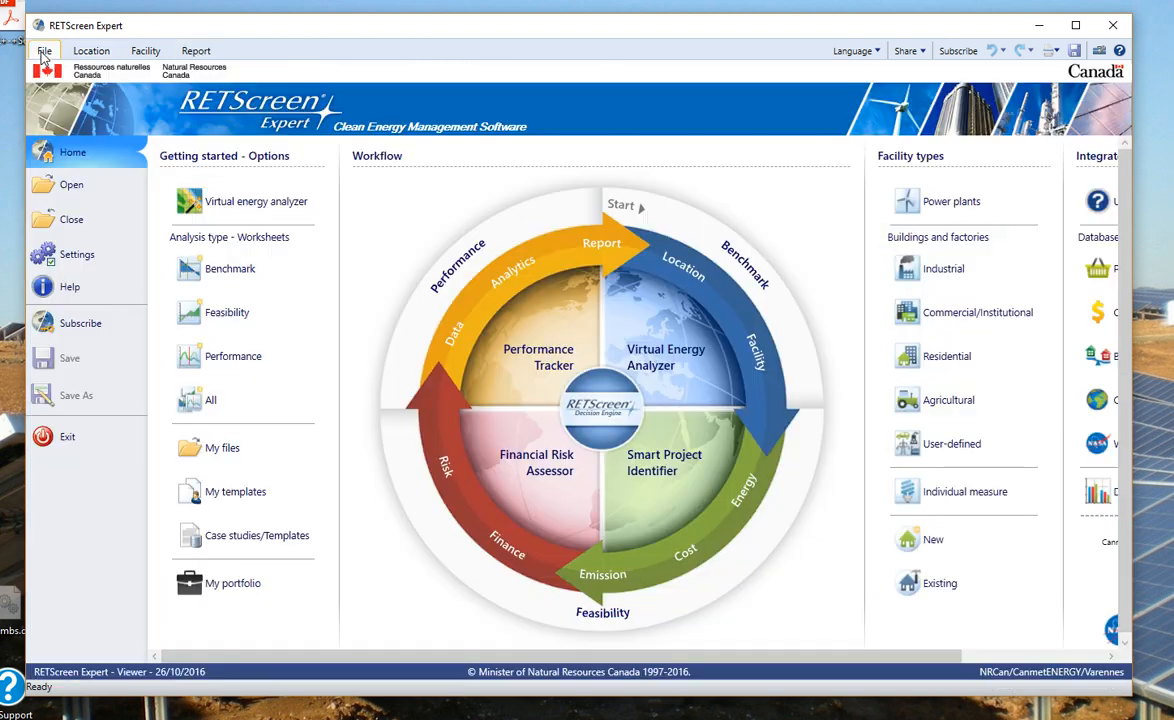
pyautogui.click(233, 318)
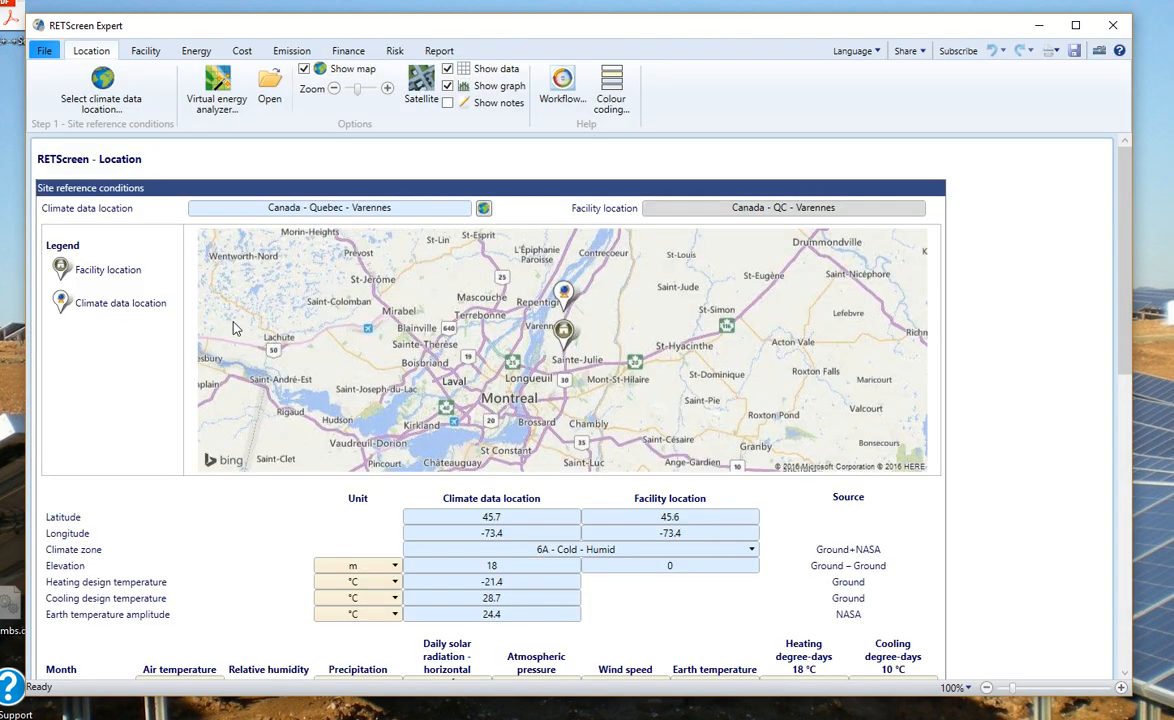
# Step: Leave the Varennes Feasibility worksheet's Location page and return to the RETScreen Home screen
pyautogui.click(45, 51)
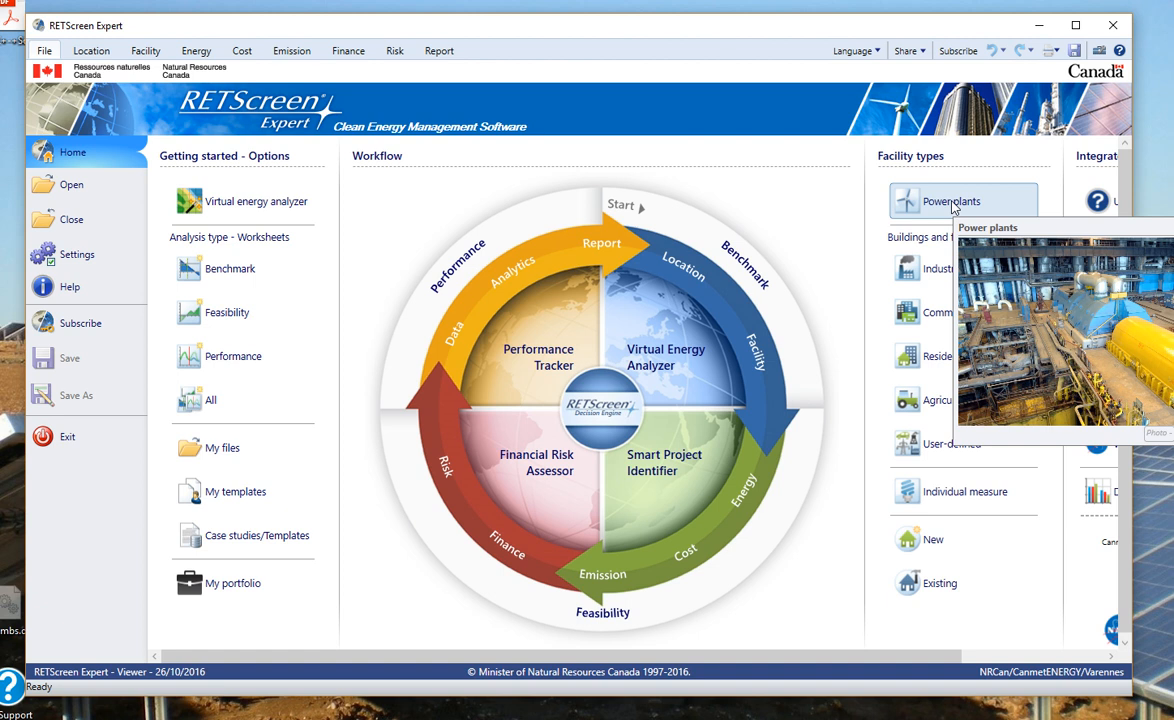
# Step: Look over the Power plants and Industrial facility types, then bring the 20 kW Solar PV Word brief over RETScreen
pyautogui.moveTo(949, 279)
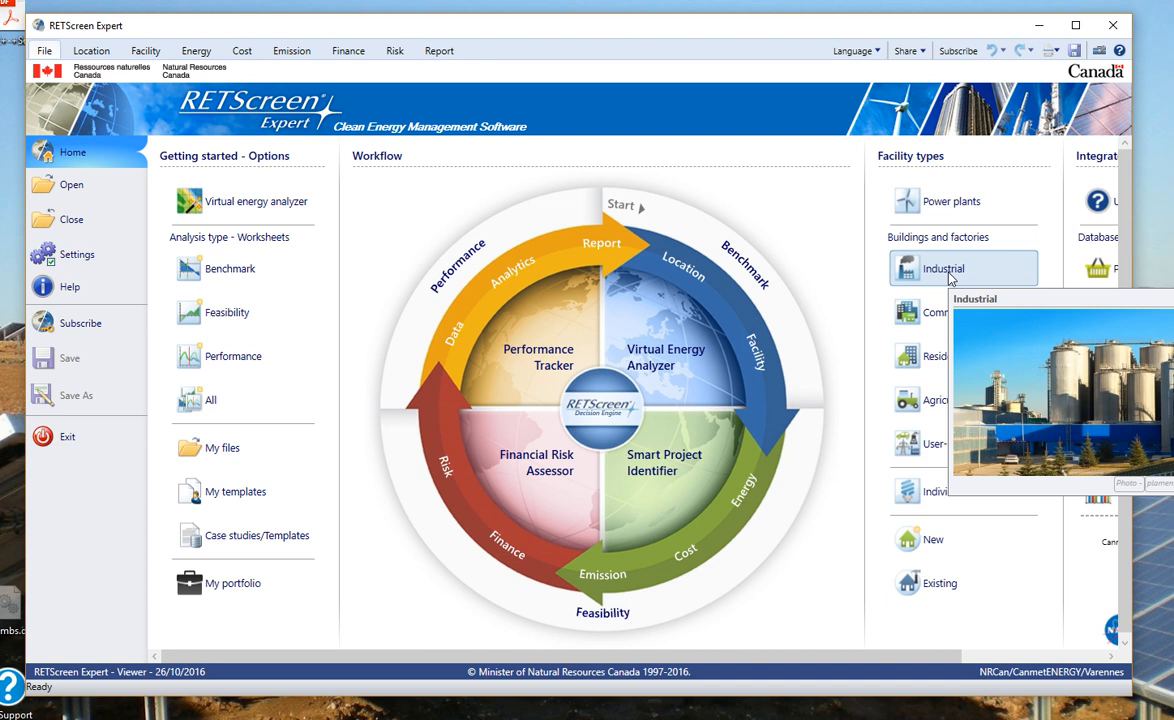
pyautogui.moveTo(940, 330)
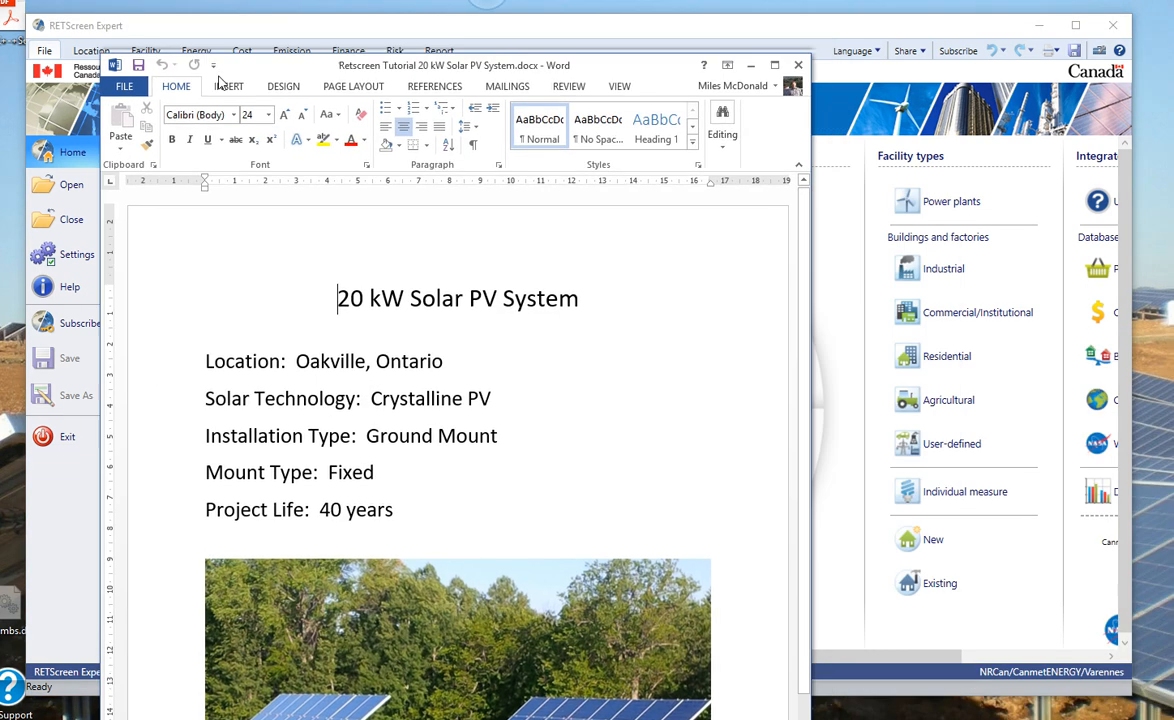
pyautogui.moveTo(224, 71); pyautogui.dragTo(300, 42)
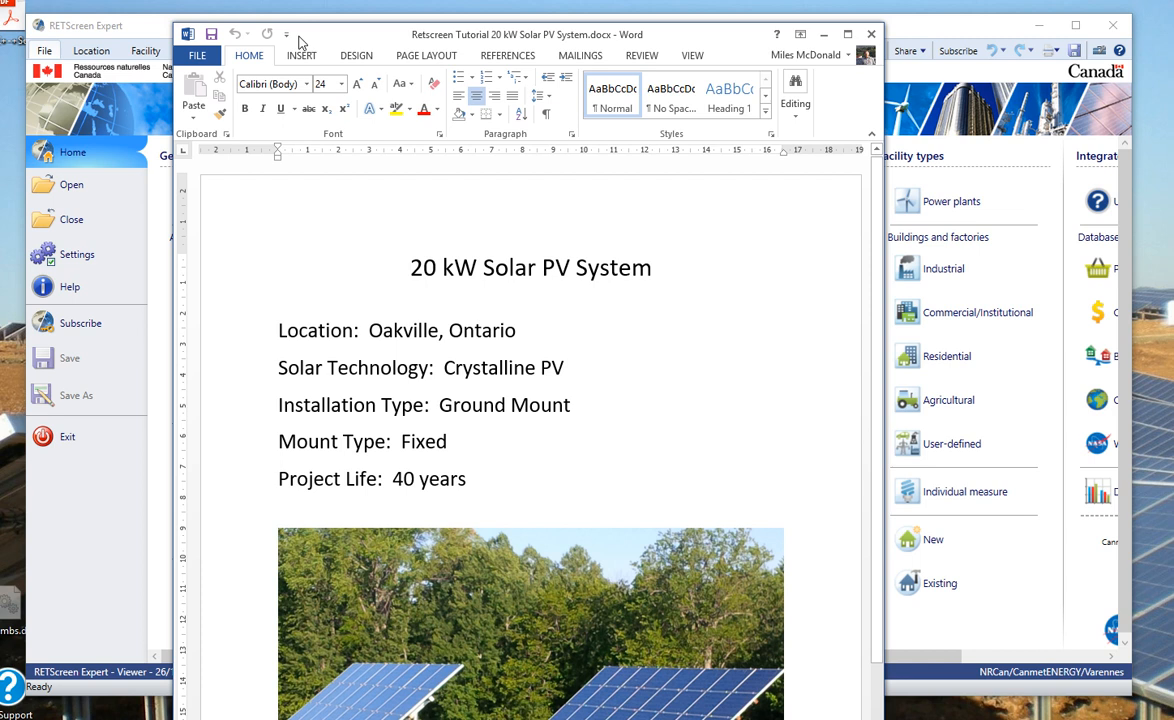
# Step: Shift the 20 kW Solar PV Word brief up and right, placing the cursor before its title
pyautogui.moveTo(331, 34); pyautogui.dragTo(373, 6)
pyautogui.click(451, 239)
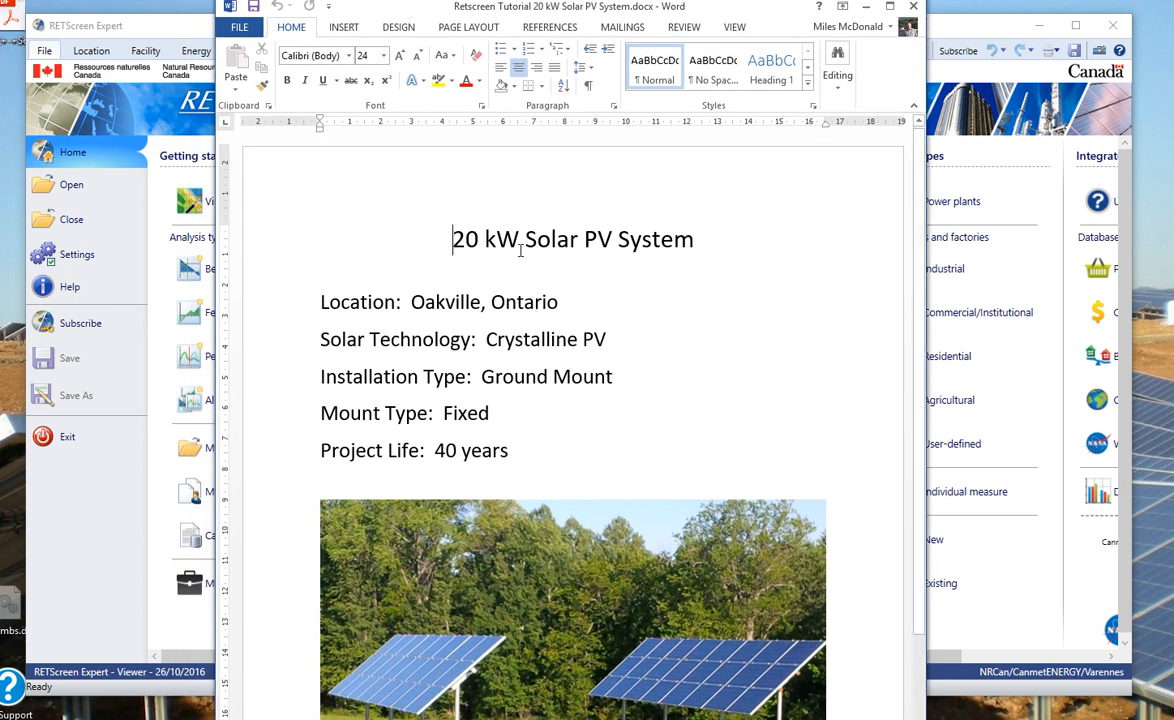
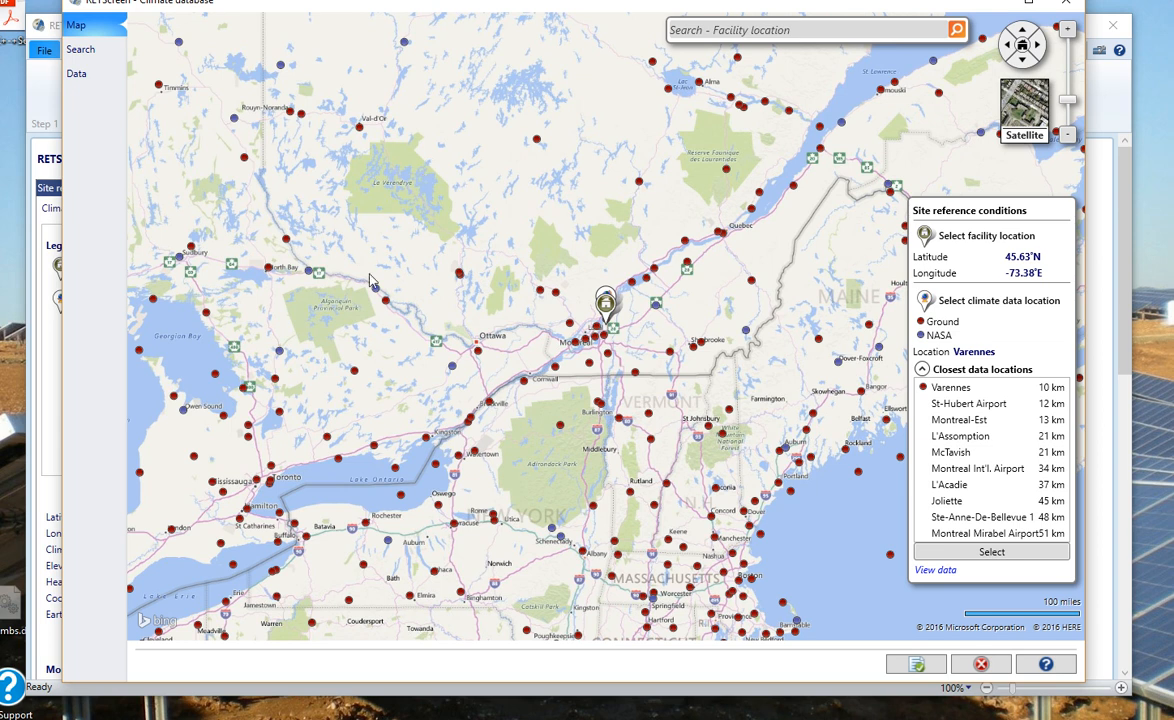
# Step: Bring western Lake Ontario into view and pick the Burlington Piers station as the climate location
pyautogui.moveTo(394, 342)
pyautogui.mouseDown()
pyautogui.moveTo(580, 241)
pyautogui.moveTo(662, 236)
pyautogui.mouseUp()
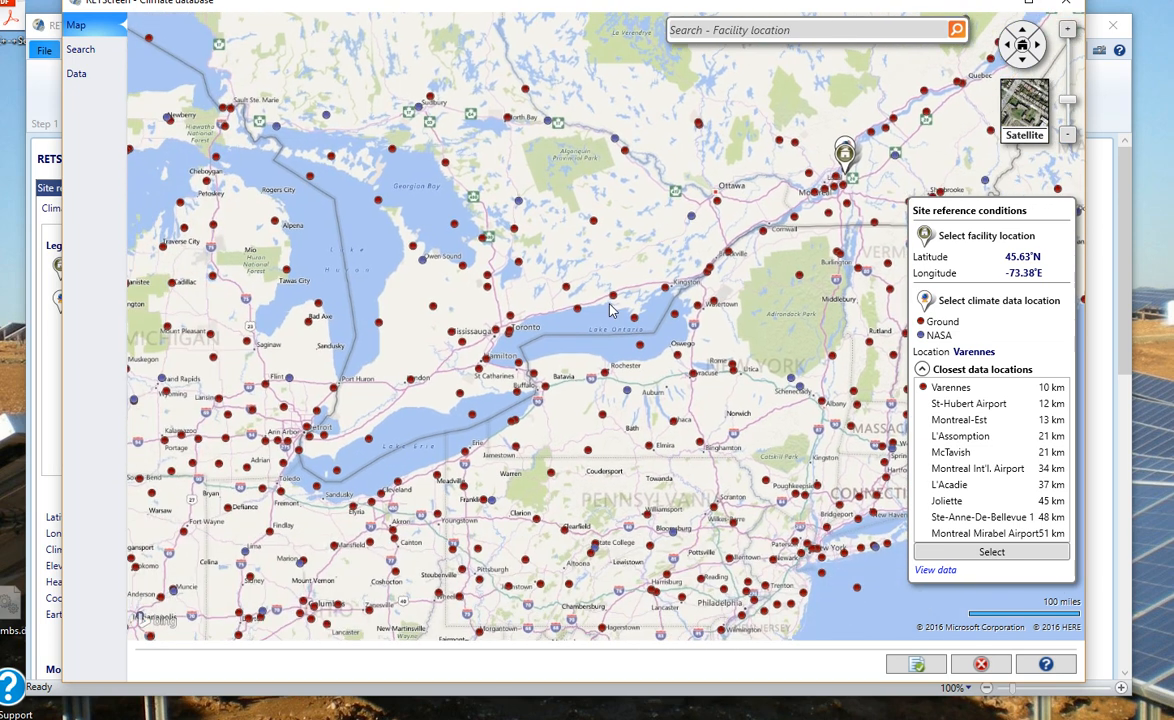
pyautogui.scroll(1, 605, 325)
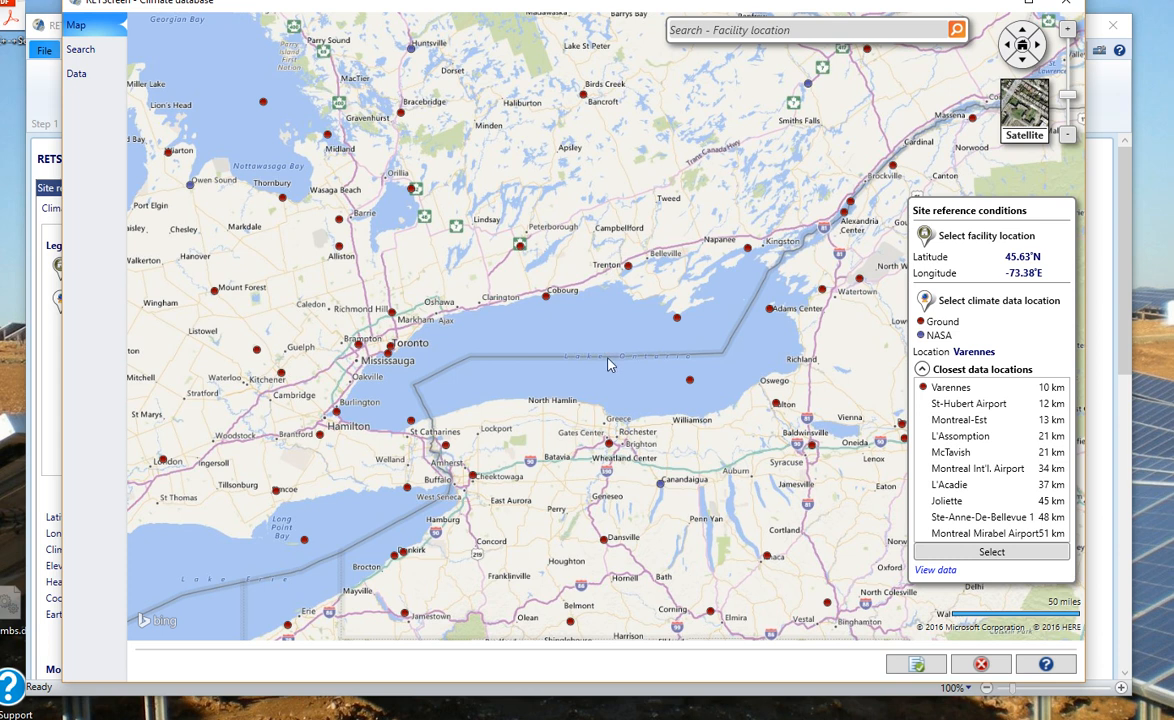
pyautogui.moveTo(546, 388); pyautogui.dragTo(645, 367)
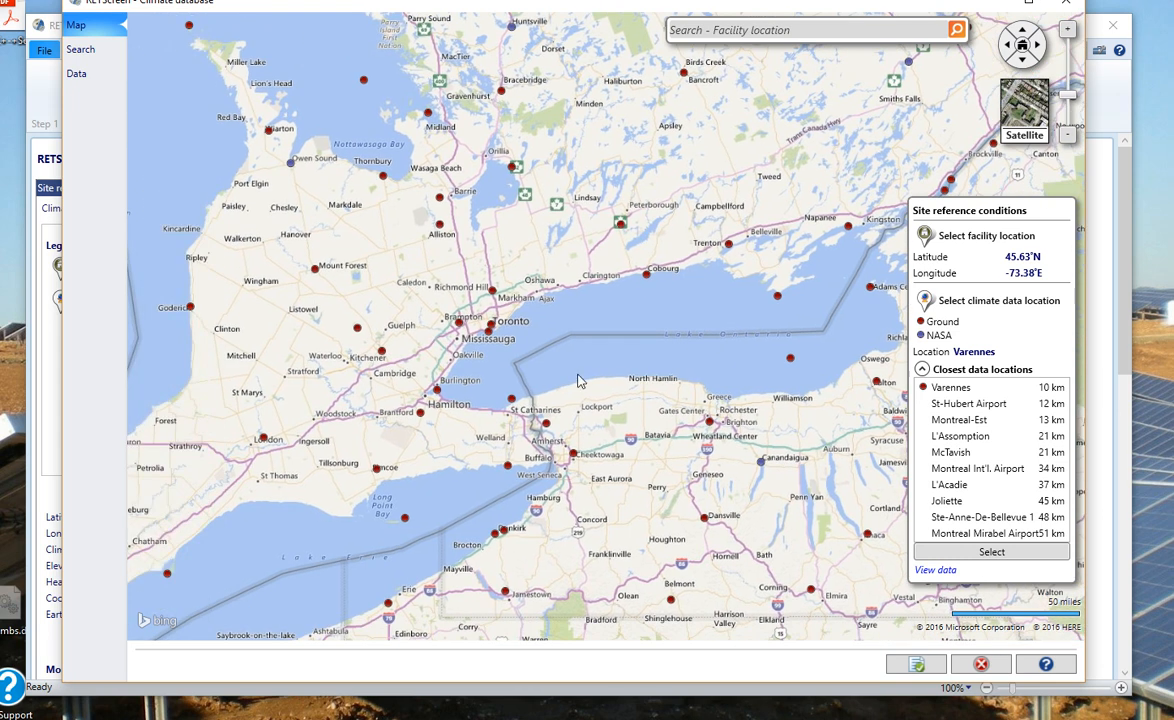
pyautogui.scroll(1, 582, 380)
pyautogui.moveTo(451, 383); pyautogui.dragTo(677, 381)
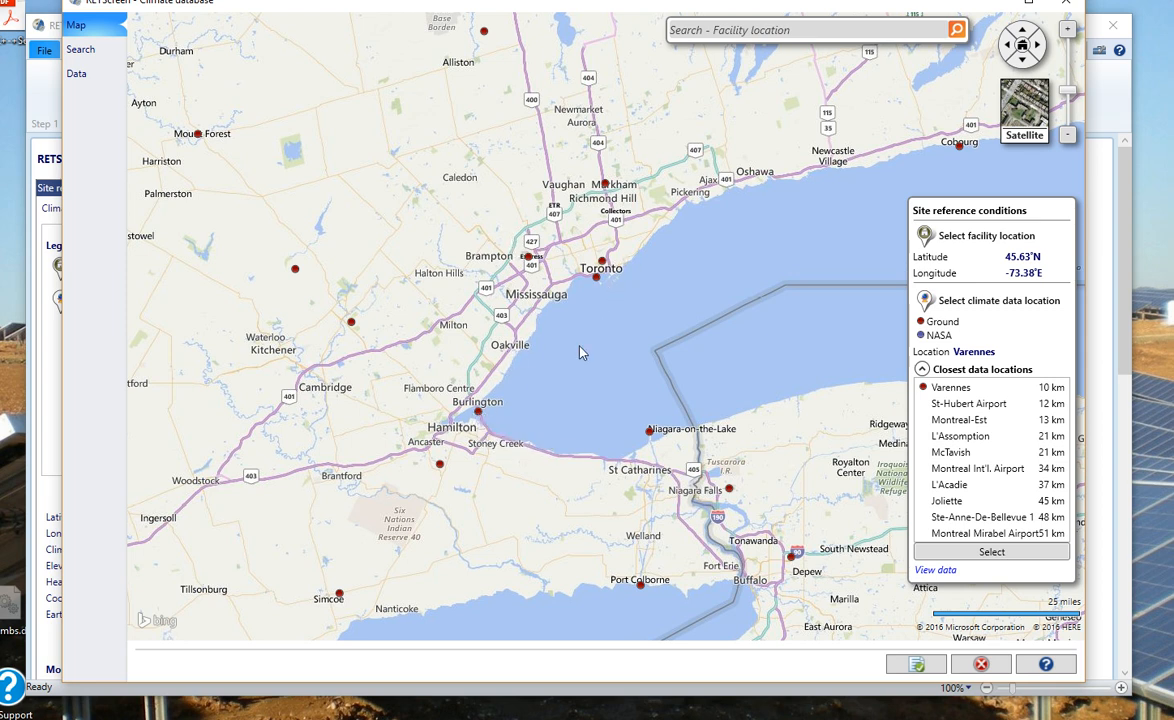
pyautogui.click(478, 413)
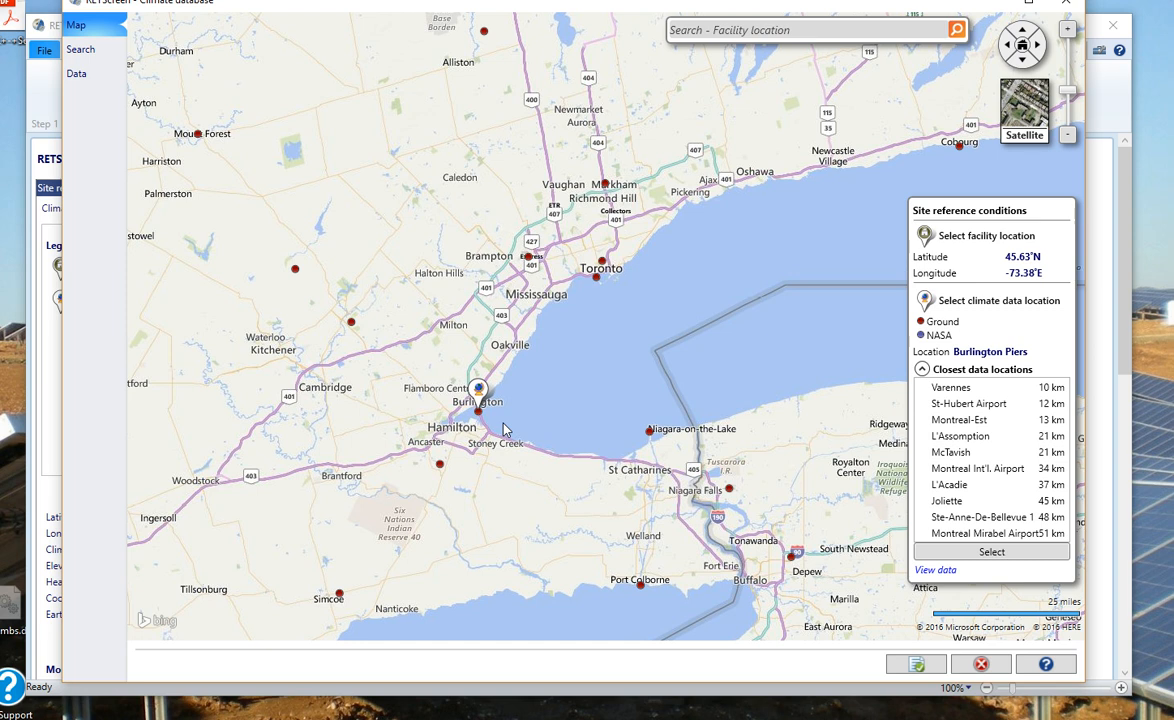
# Step: Search for the facility's Oakville street address to place it on the map
pyautogui.click(742, 31)
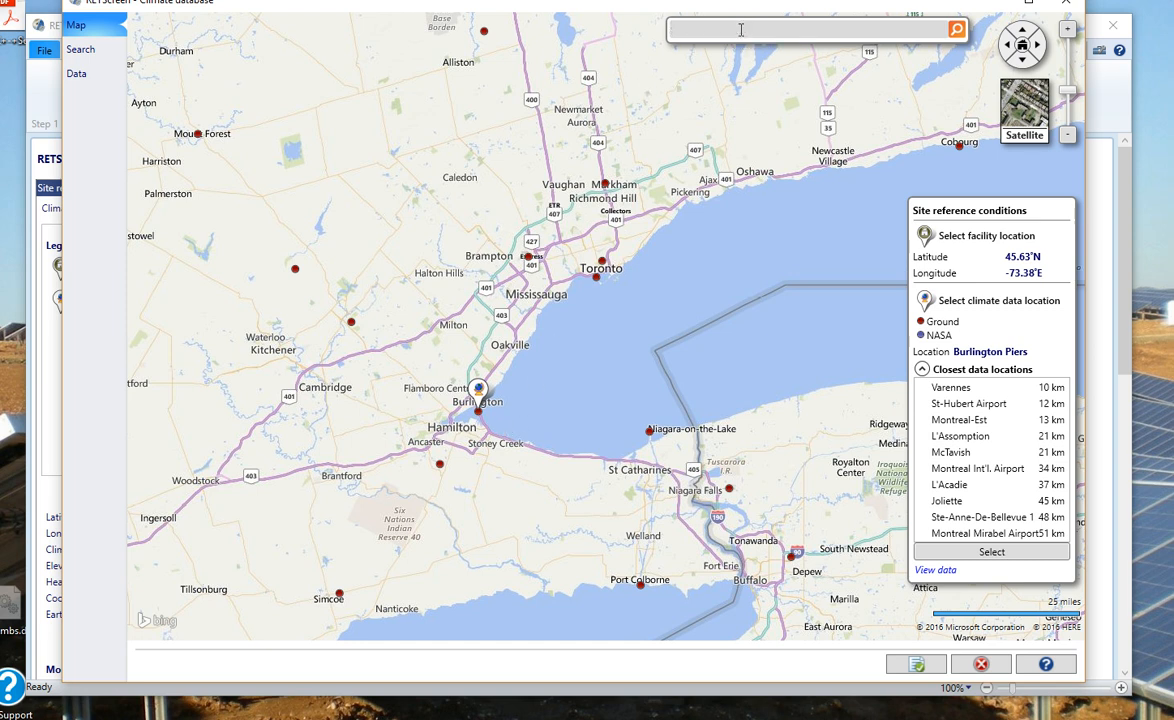
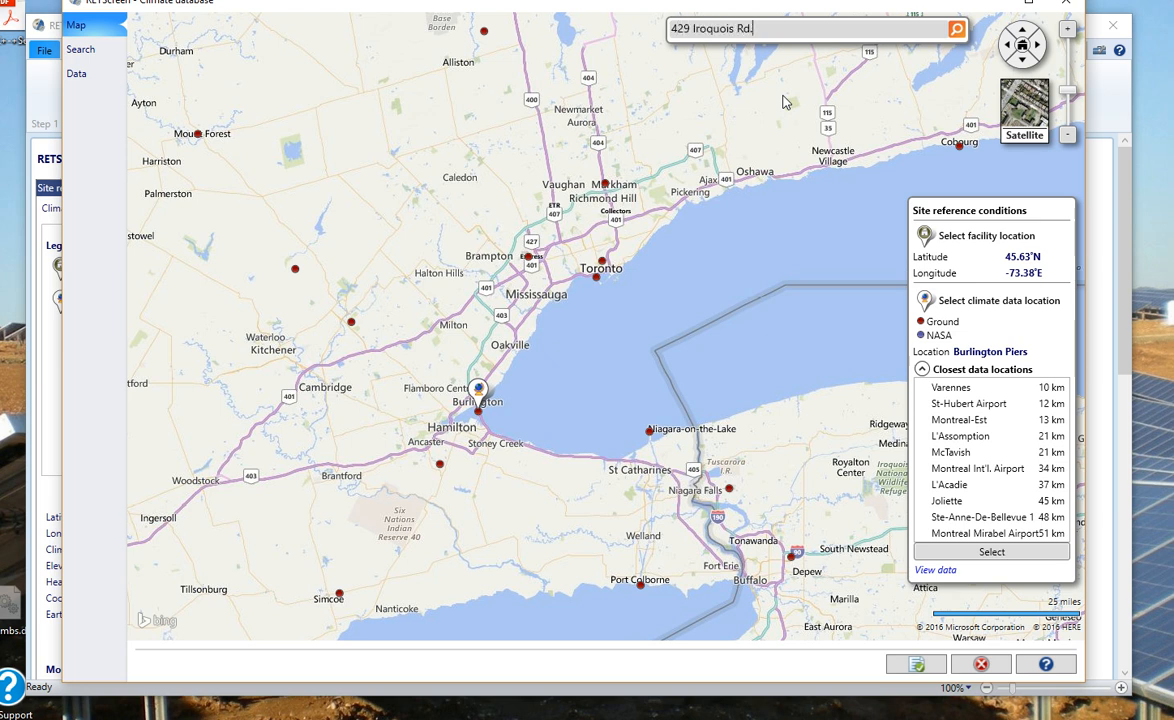
pyautogui.click(957, 30)
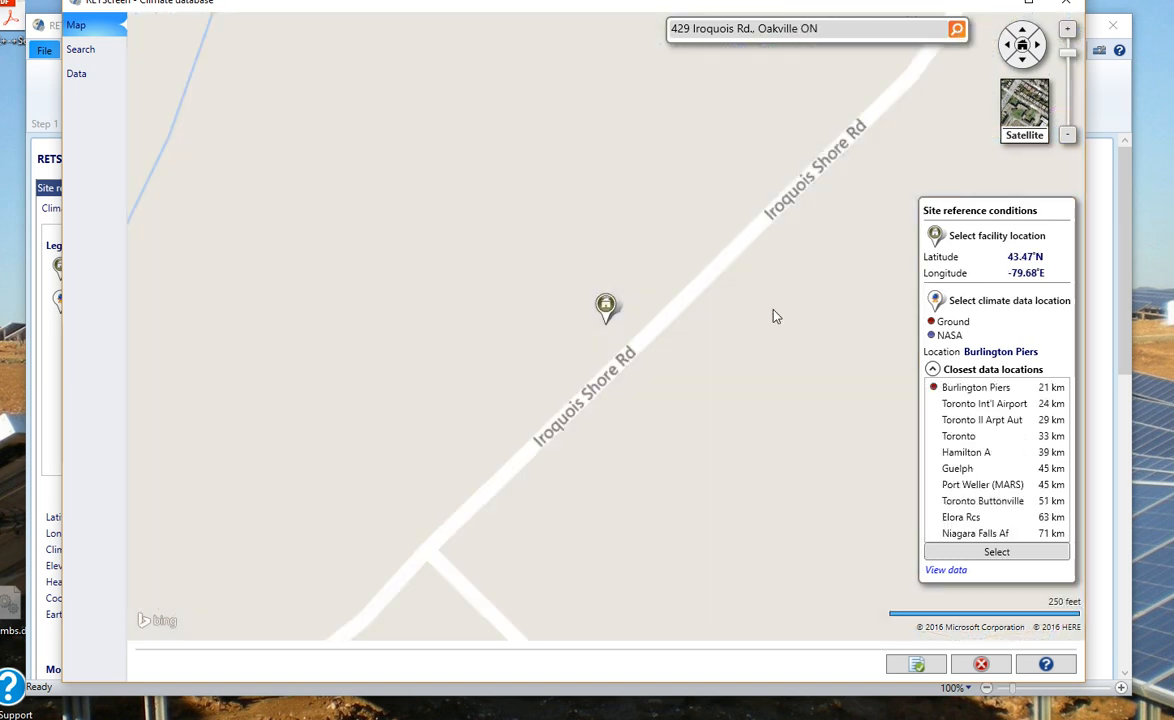
# Step: Switch the map to satellite imagery, centred on the facility marker
pyautogui.moveTo(767, 332); pyautogui.dragTo(654, 345)
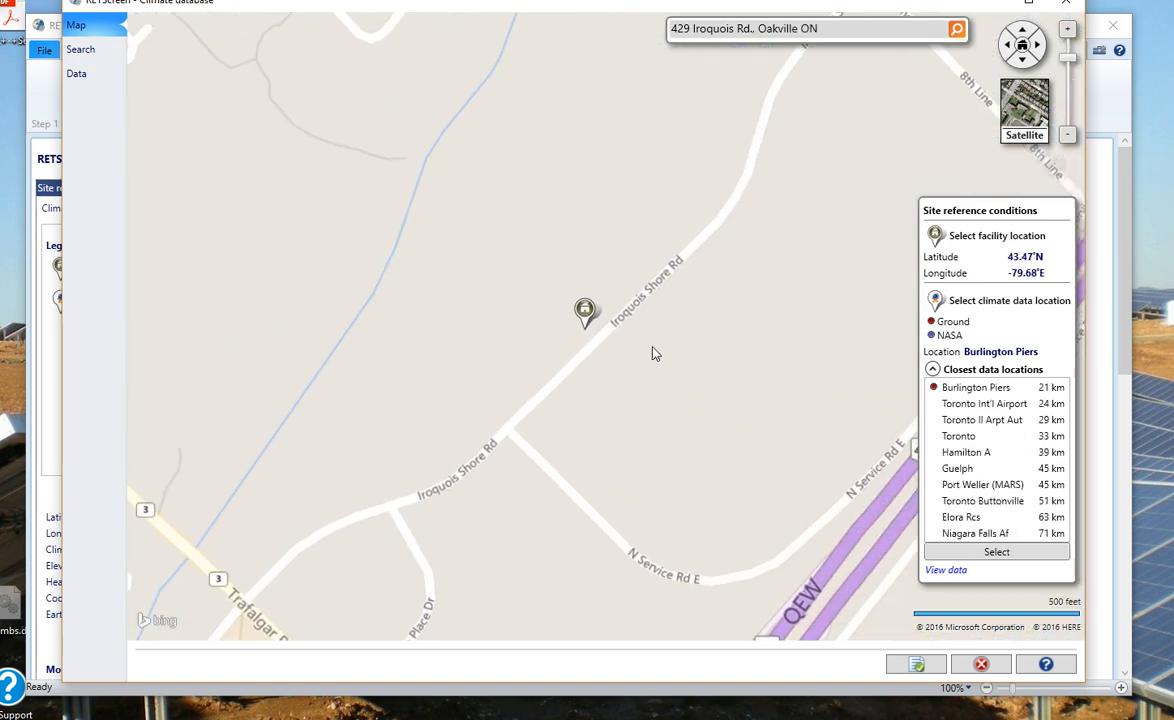
pyautogui.scroll(-1, 655, 346)
pyautogui.click(1010, 132)
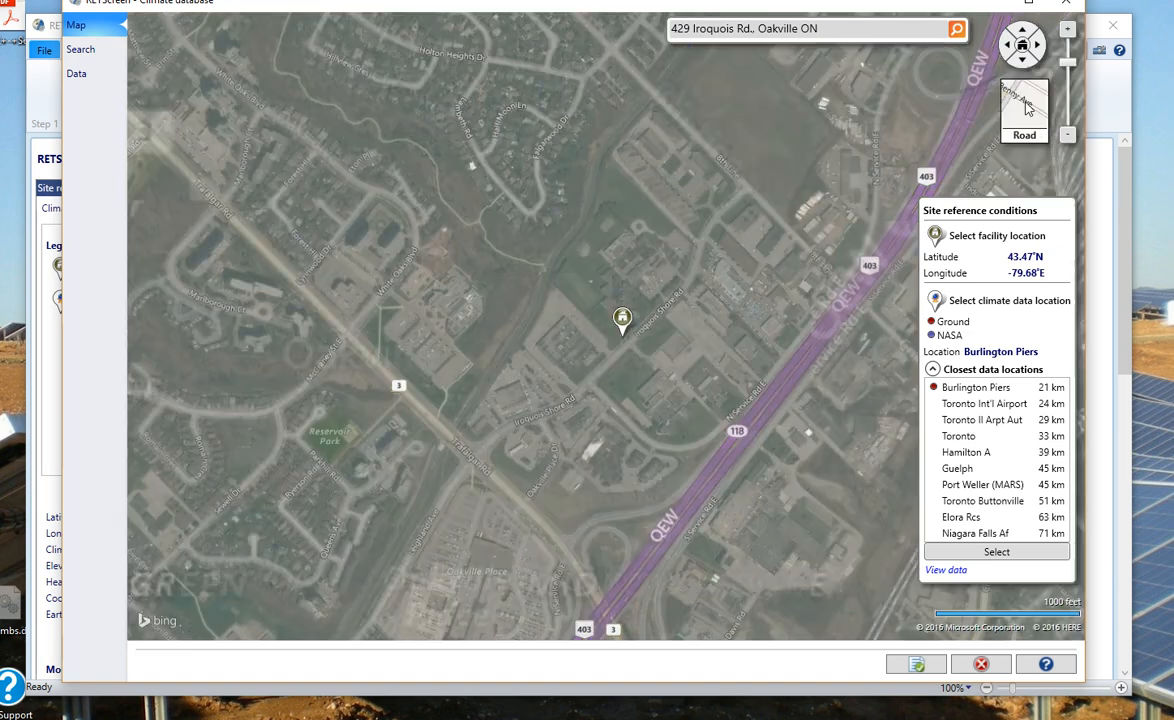
pyautogui.scroll(1, 695, 342)
pyautogui.moveTo(537, 371); pyautogui.dragTo(633, 362)
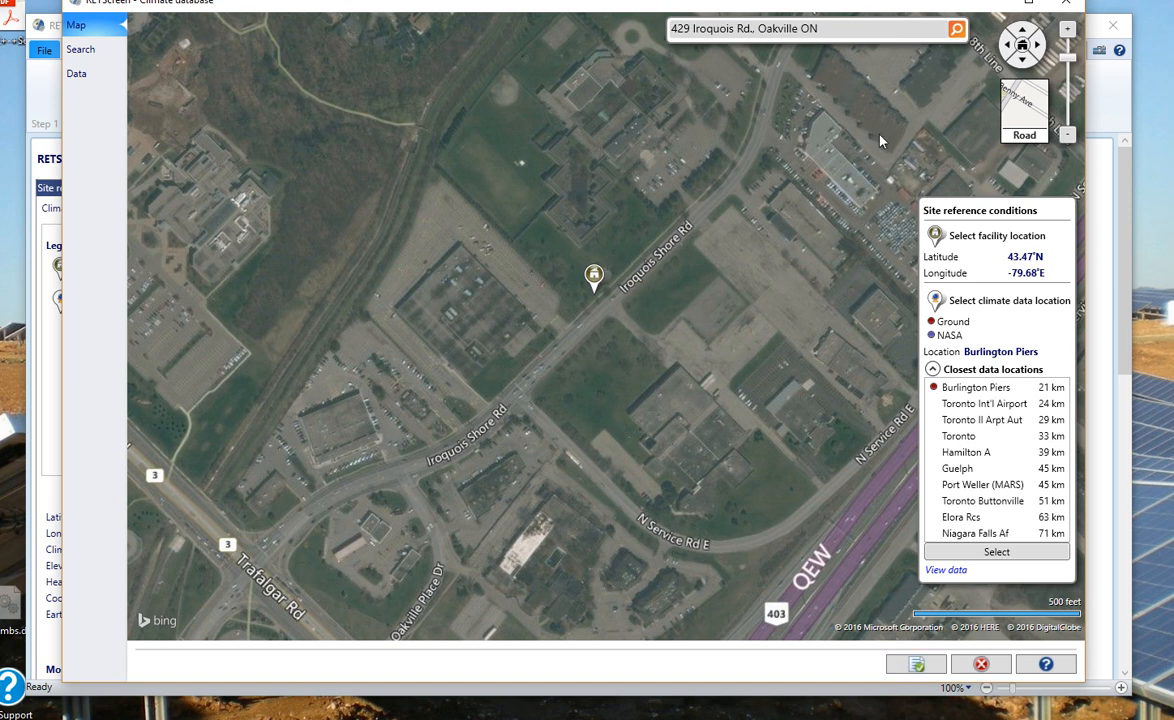
# Step: Paste the Burlington Piers climate data and review the monthly climate table and chart
pyautogui.click(916, 665)
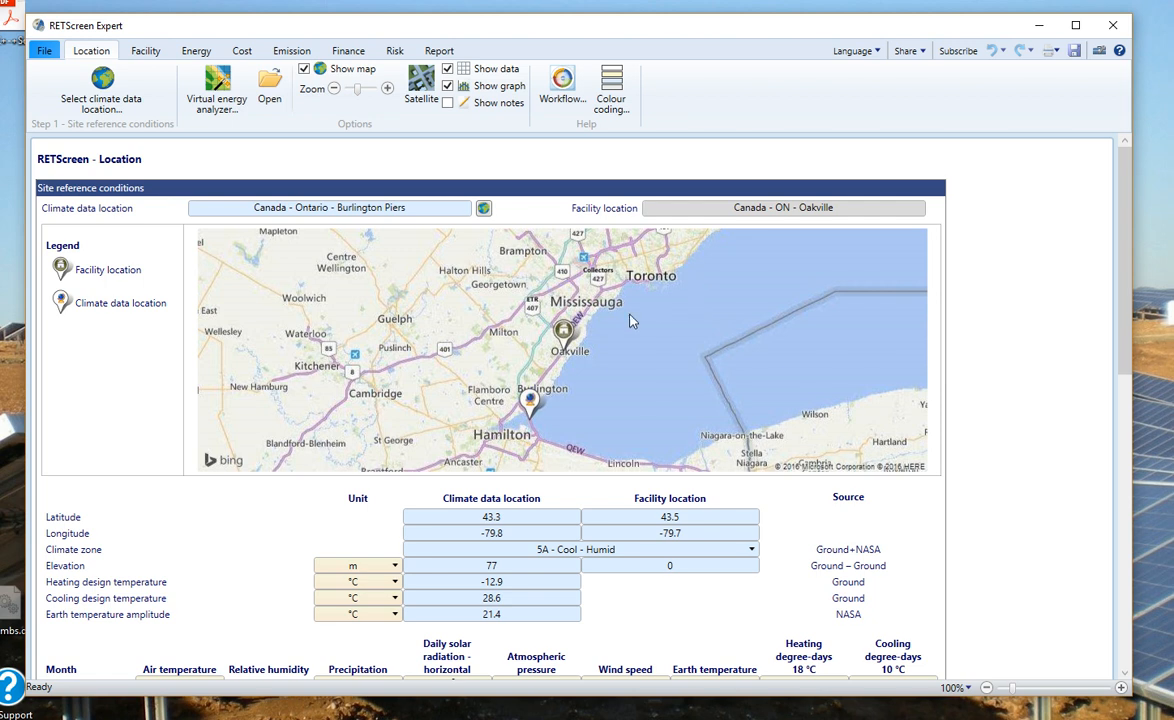
pyautogui.scroll(-6, 622, 323)
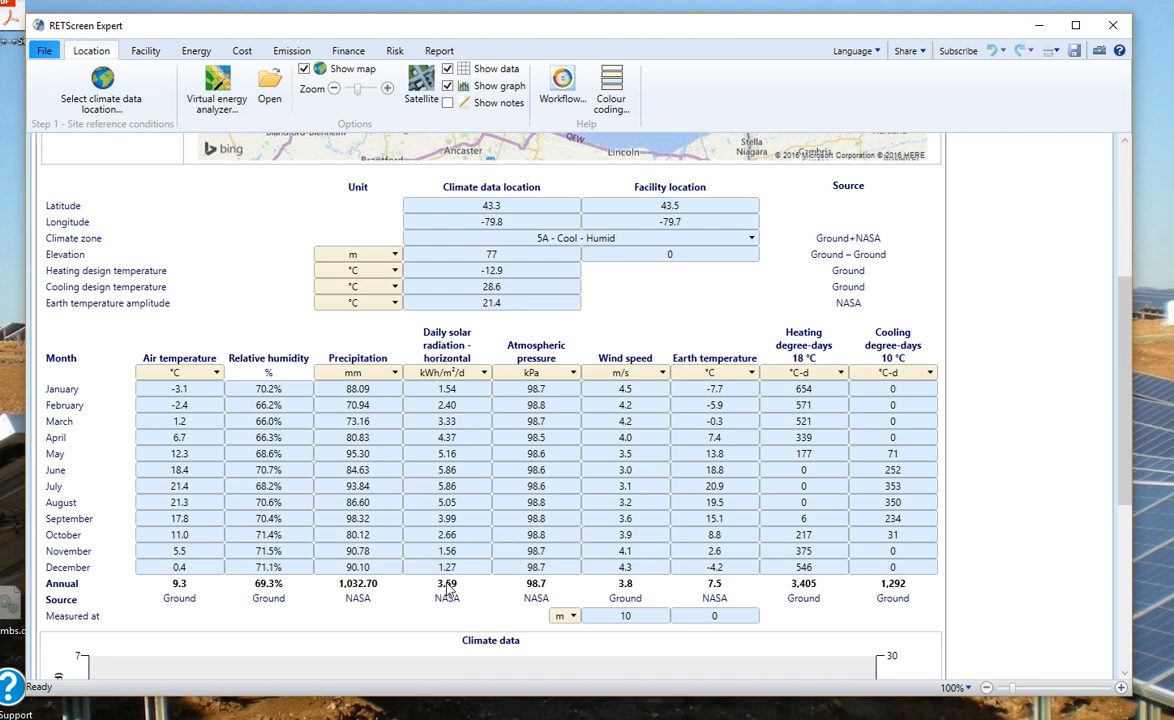
pyautogui.scroll(-5, 447, 591)
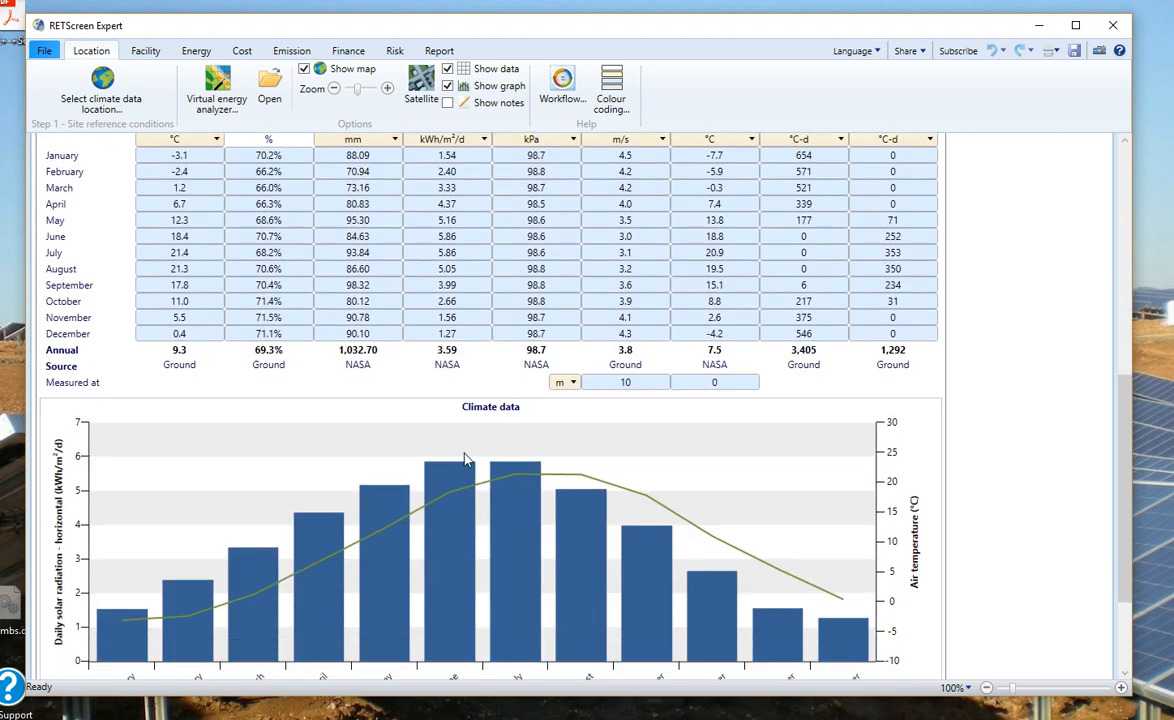
pyautogui.scroll(-2, 465, 459)
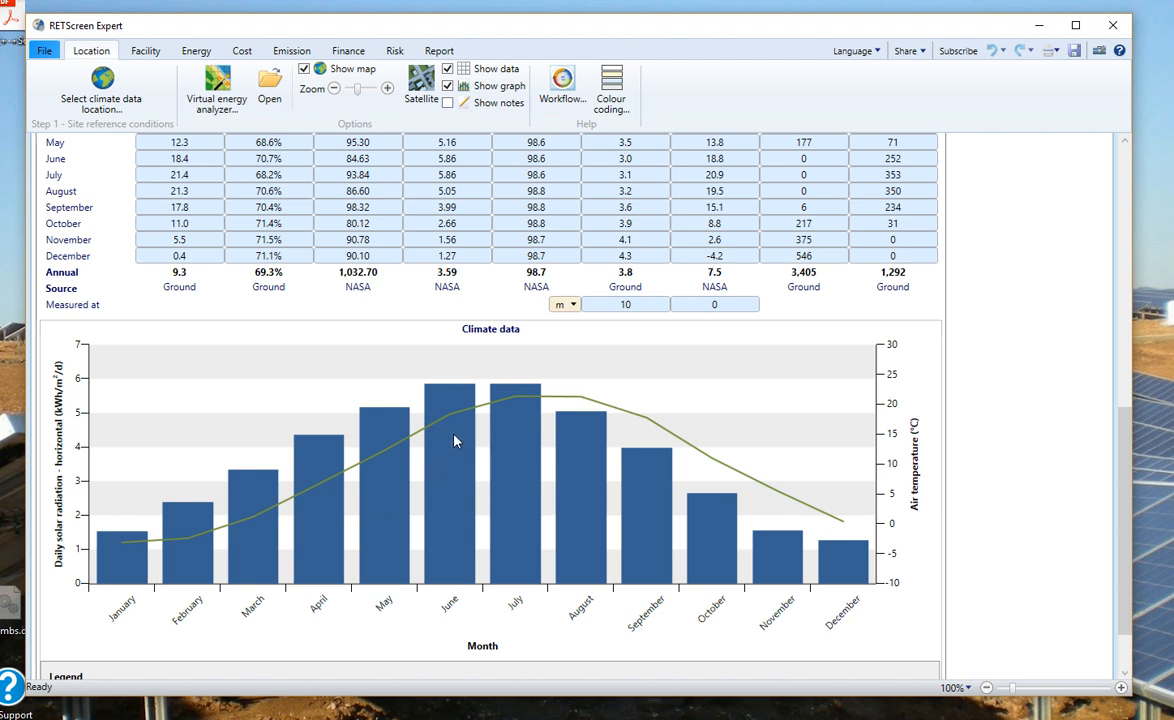
pyautogui.scroll(-2, 455, 441)
pyautogui.scroll(6, 455, 441)
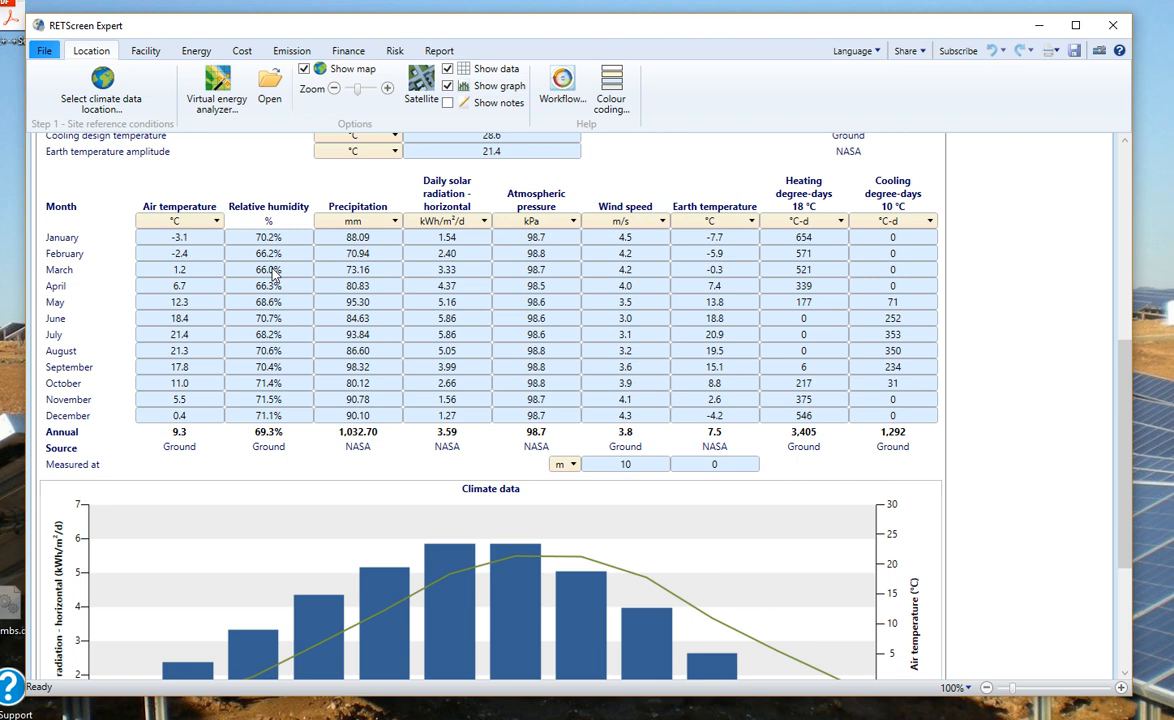
# Step: On the Facility page, enter 20 kW as the description and fill in the preparer names
pyautogui.click(147, 55)
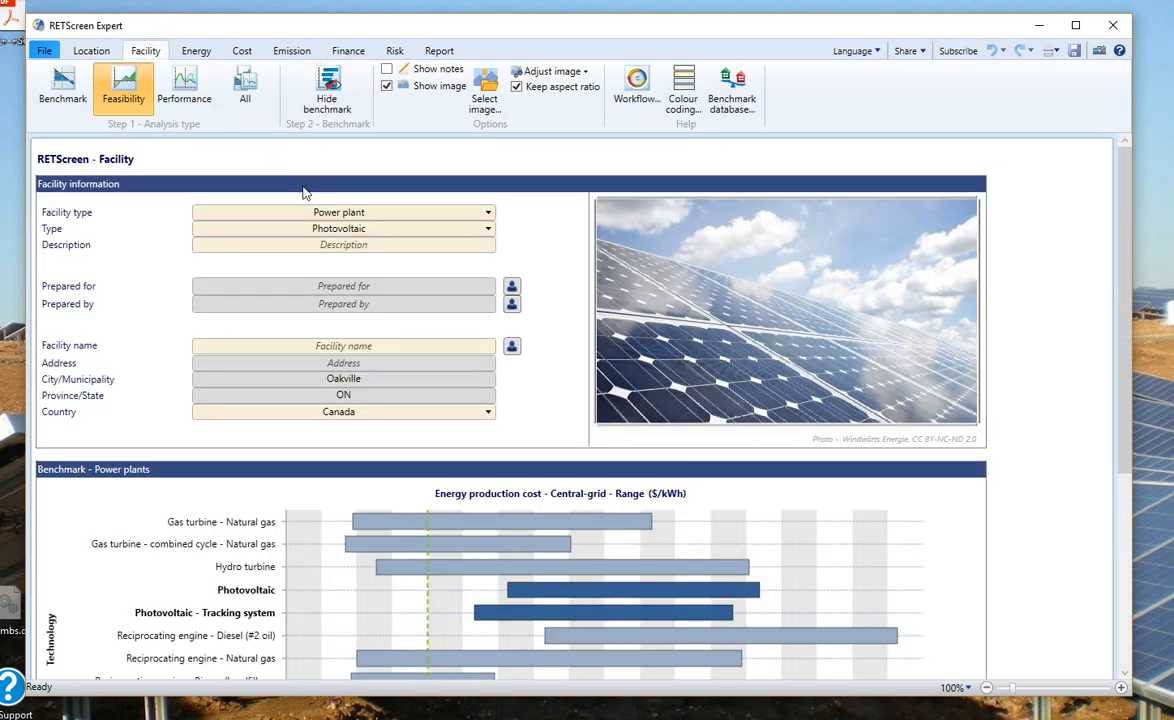
pyautogui.click(390, 244)
pyautogui.write('20 kW')
pyautogui.click(369, 290)
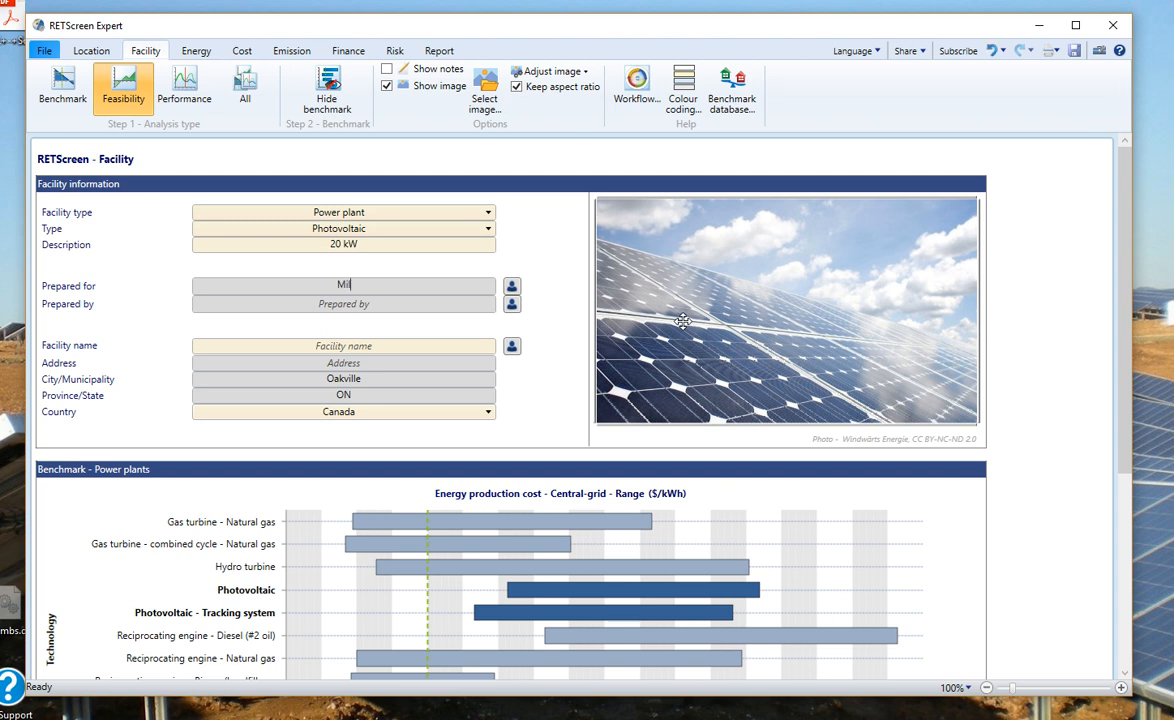
pyautogui.press('Tab')
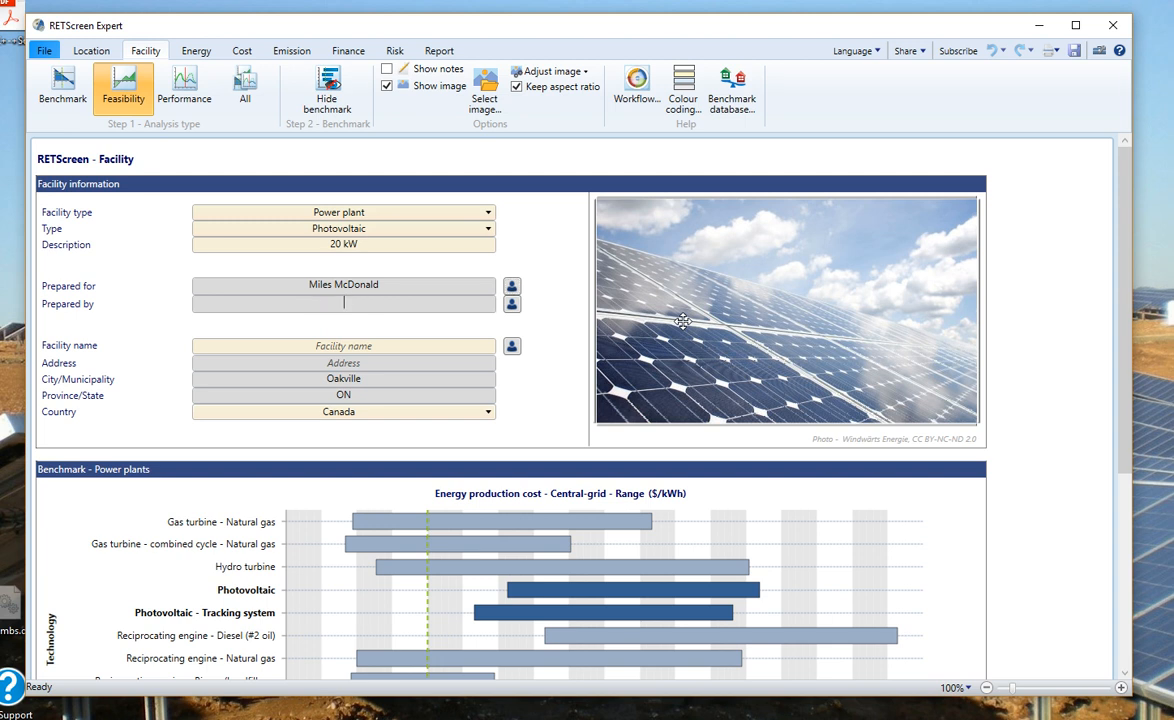
# Step: Name the facility STC Solar Plant and enter its Oakville street address
pyautogui.click(372, 347)
pyautogui.write('S')
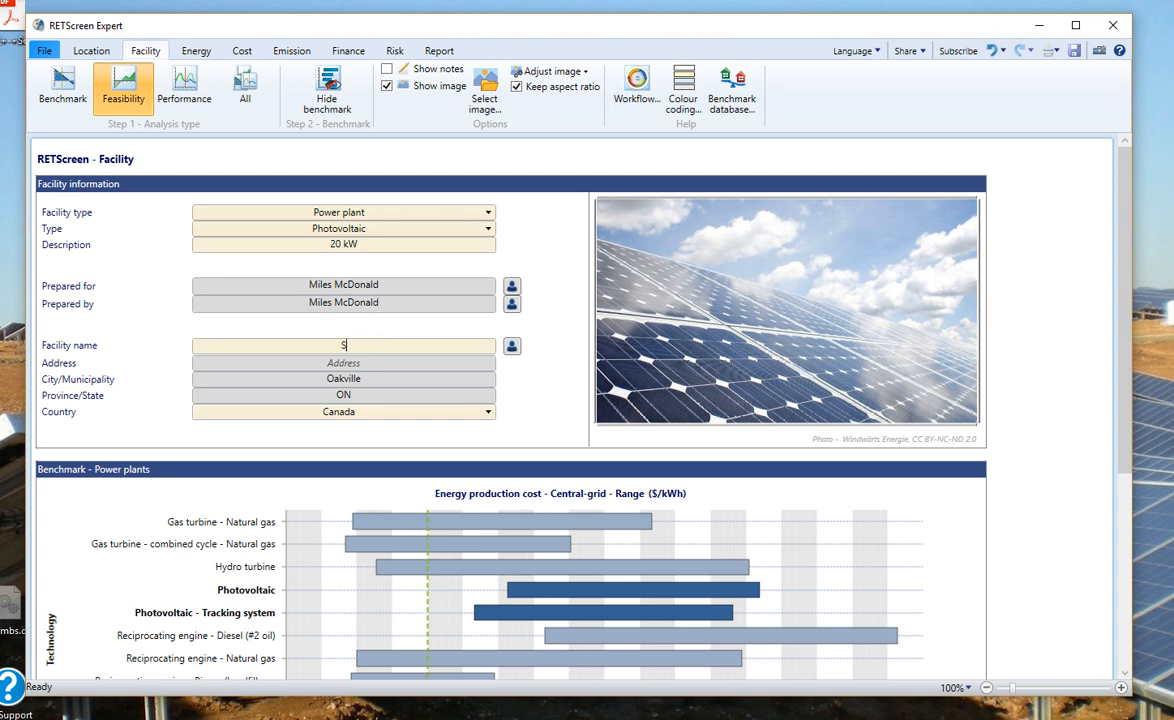
pyautogui.write('TC Solar Plant')
pyautogui.click(368, 362)
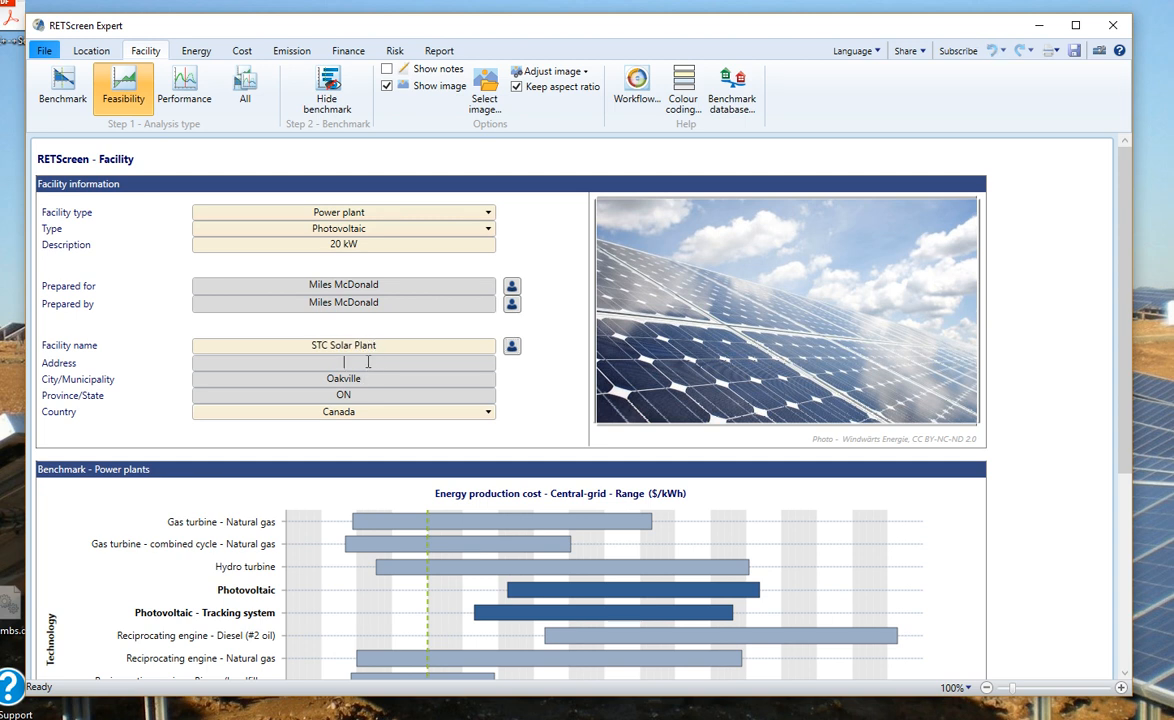
# Step: Raise the power plant energy production cost benchmark from 0.10 to 0.102 $/kWh
pyautogui.scroll(-5, 432, 490)
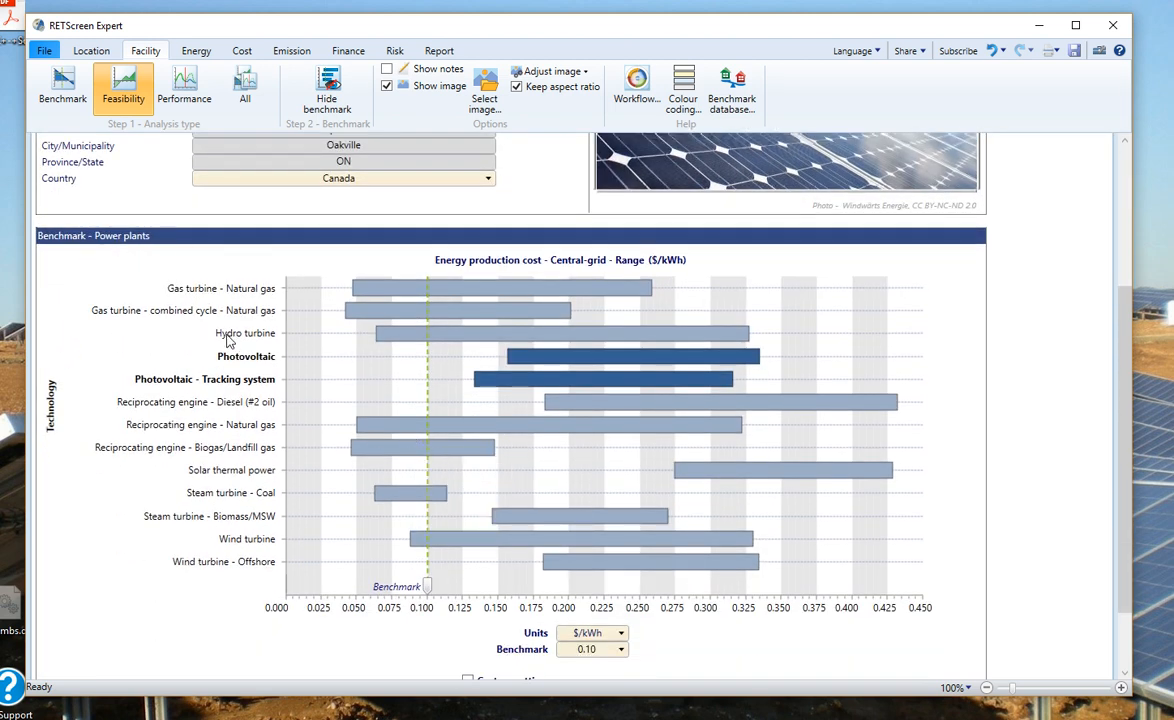
pyautogui.moveTo(427, 589)
pyautogui.mouseDown()
pyautogui.moveTo(474, 589)
pyautogui.moveTo(409, 588)
pyautogui.moveTo(432, 589)
pyautogui.mouseUp()
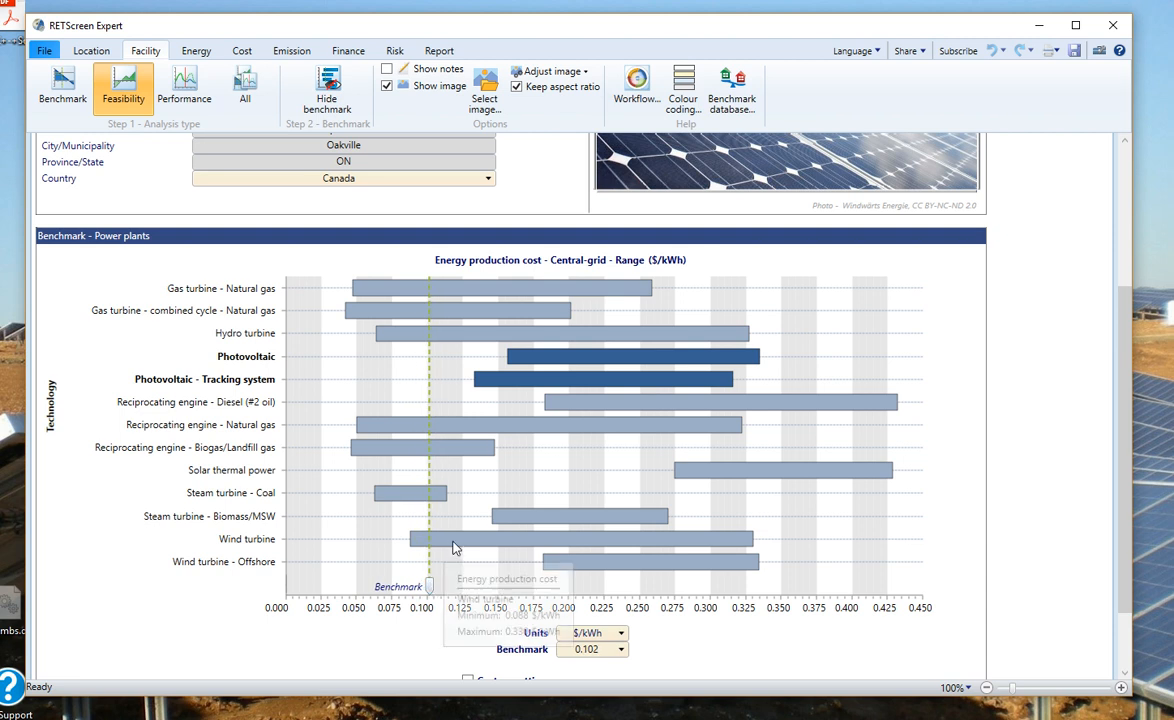
pyautogui.scroll(-2, 452, 545)
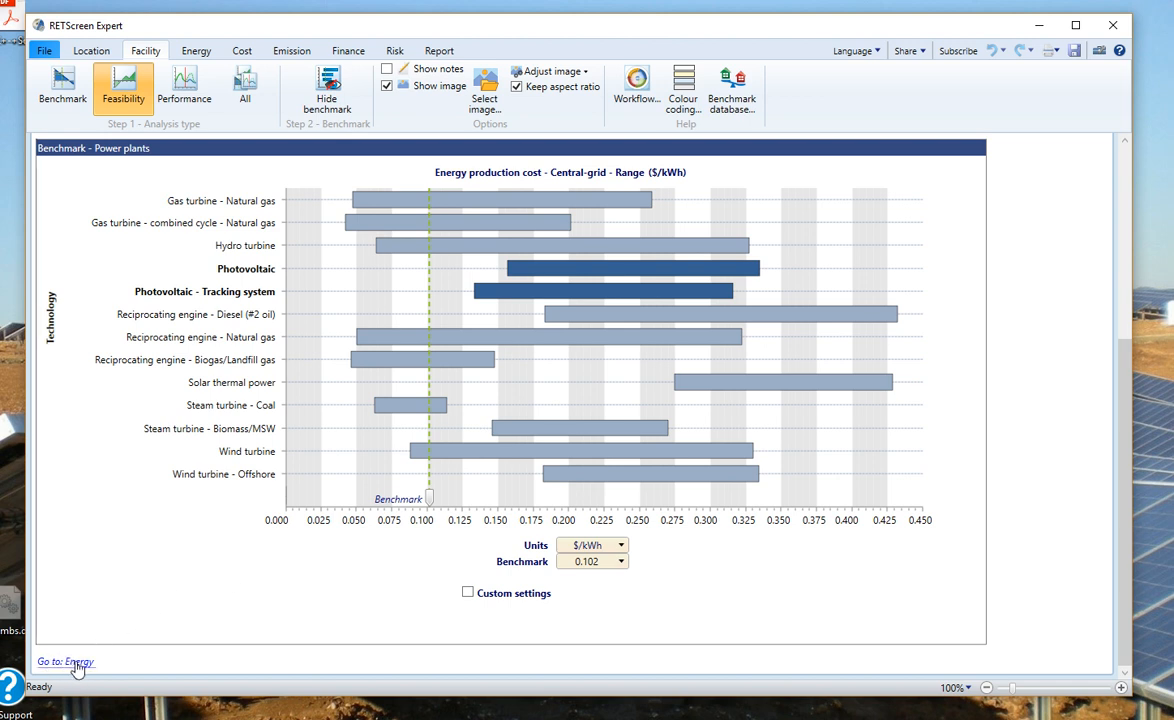
# Step: Go to the Energy Model page and list the power plant technology options
pyautogui.click(197, 53)
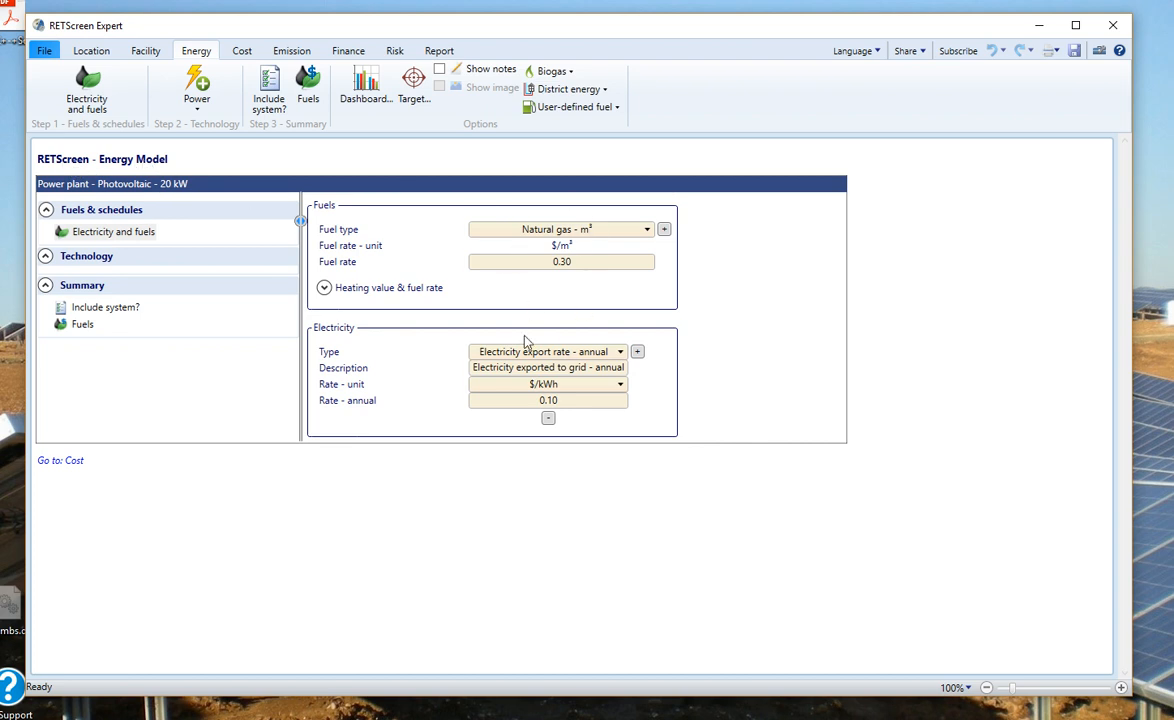
pyautogui.click(197, 100)
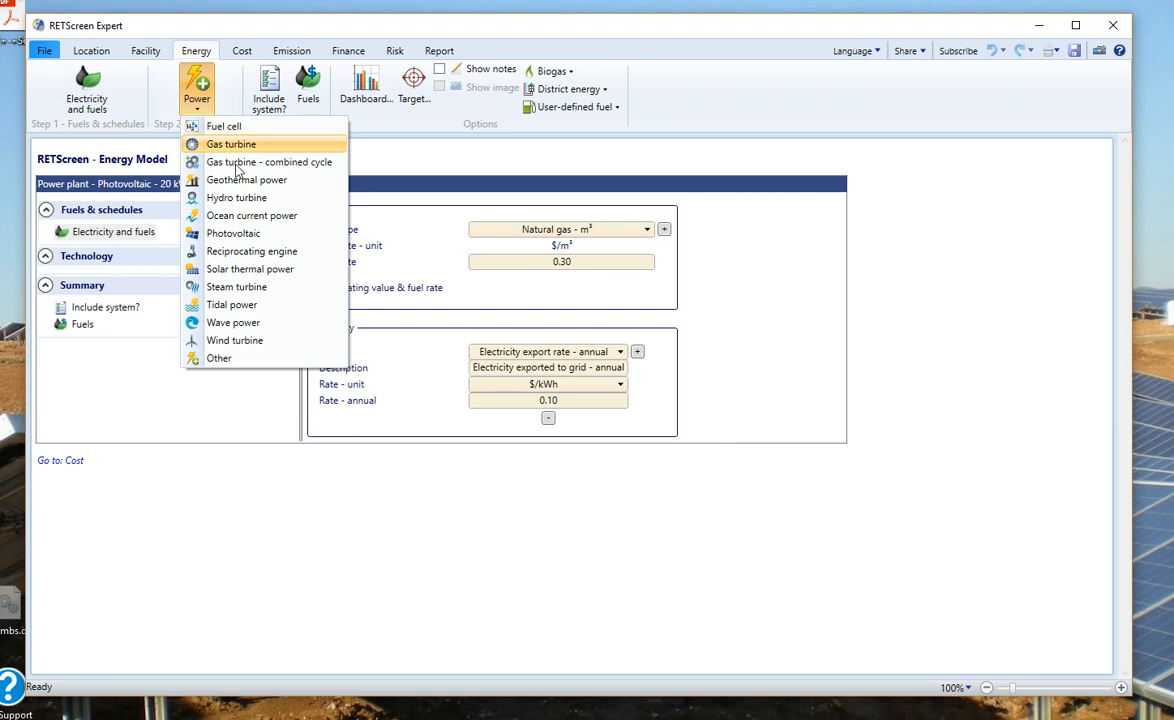
# Step: Add photovoltaic as the power technology and switch its inputs to Level 2
pyautogui.click(237, 234)
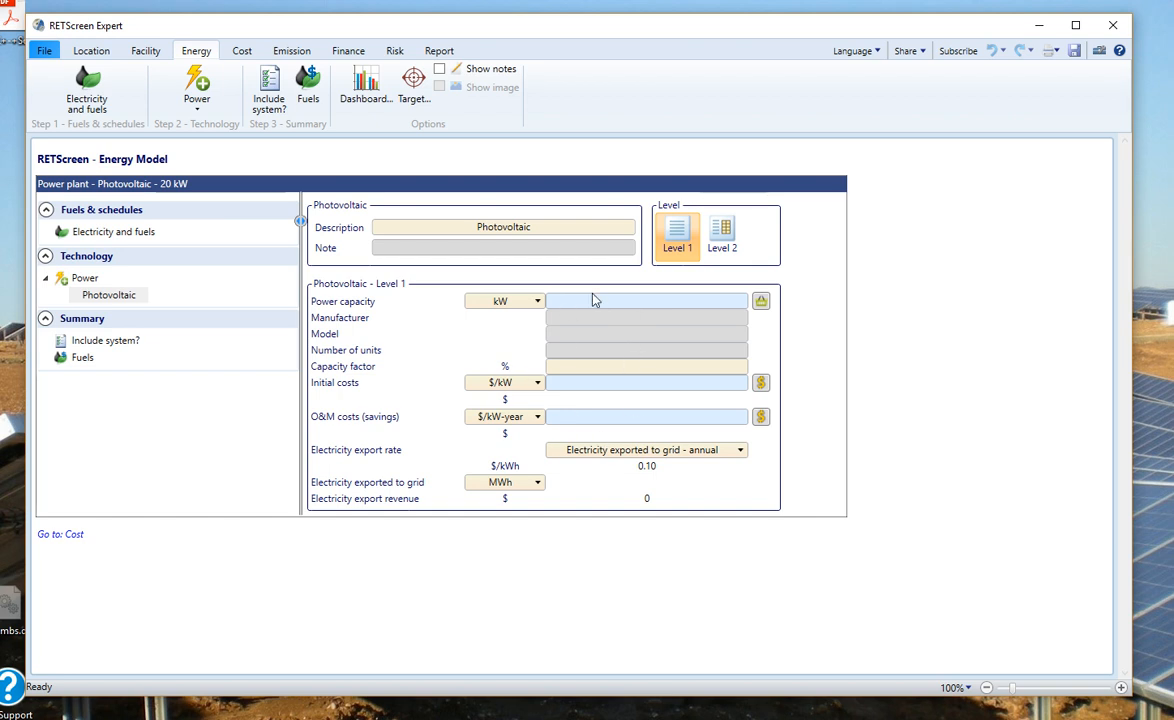
pyautogui.click(721, 233)
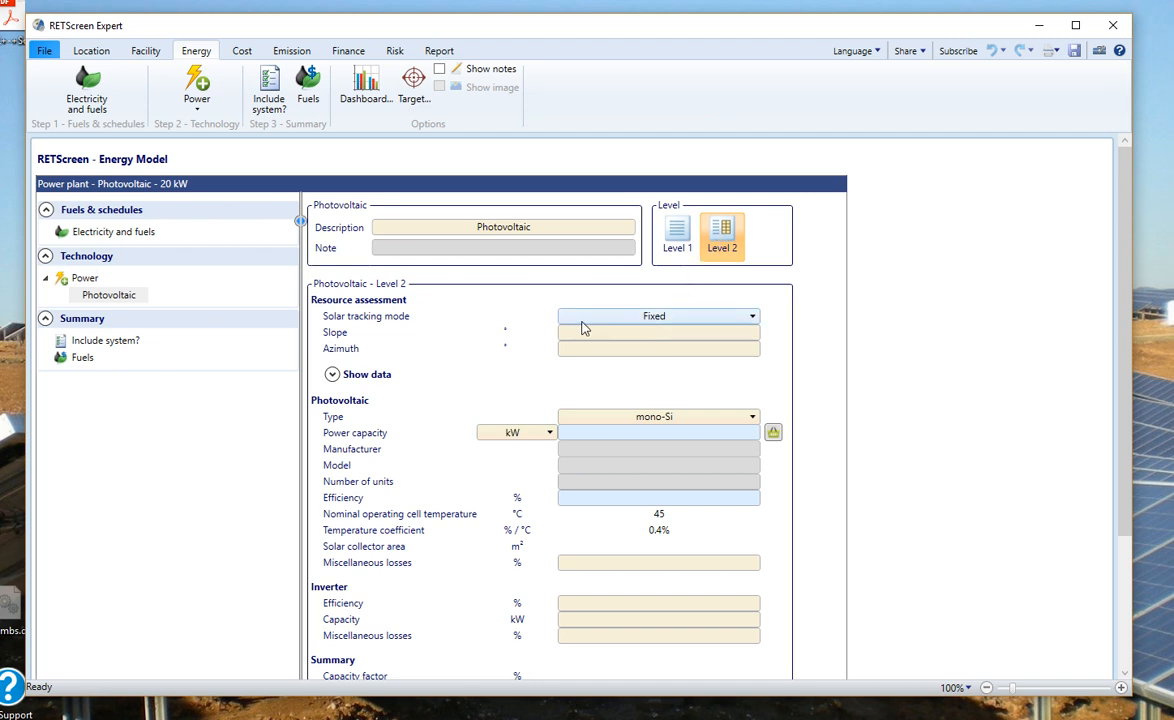
# Step: Keep Fixed solar tracking and set the array slope to 0° and azimuth to 0°
pyautogui.click(751, 317)
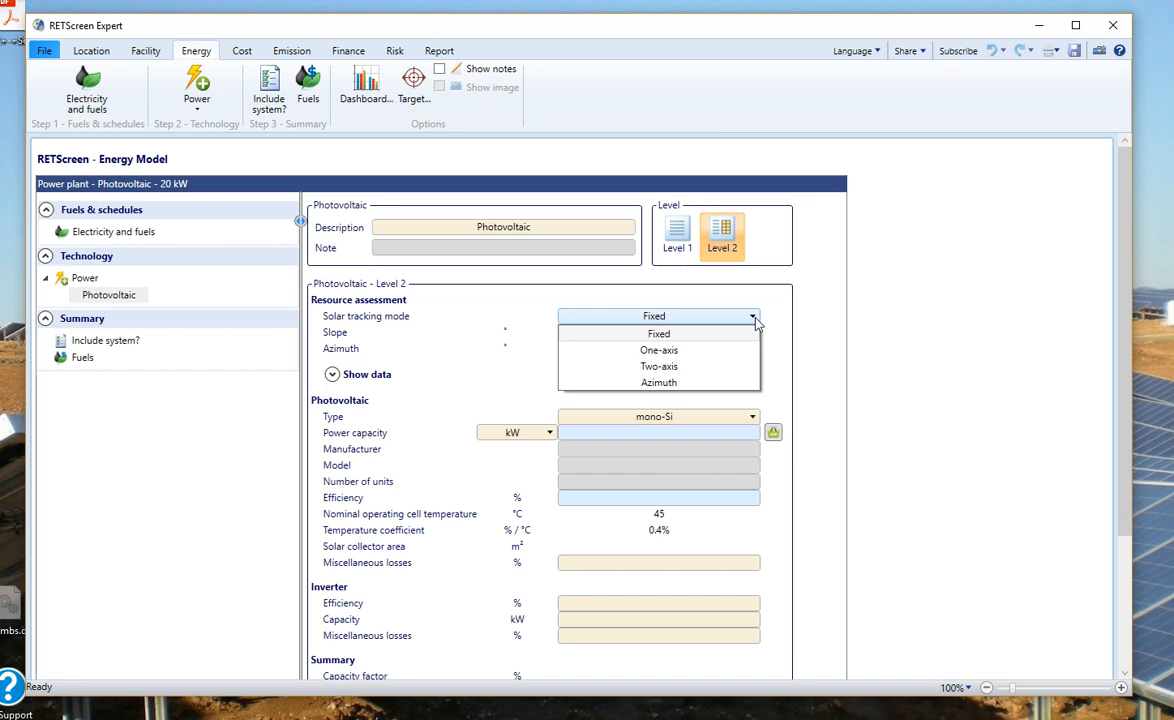
pyautogui.click(684, 339)
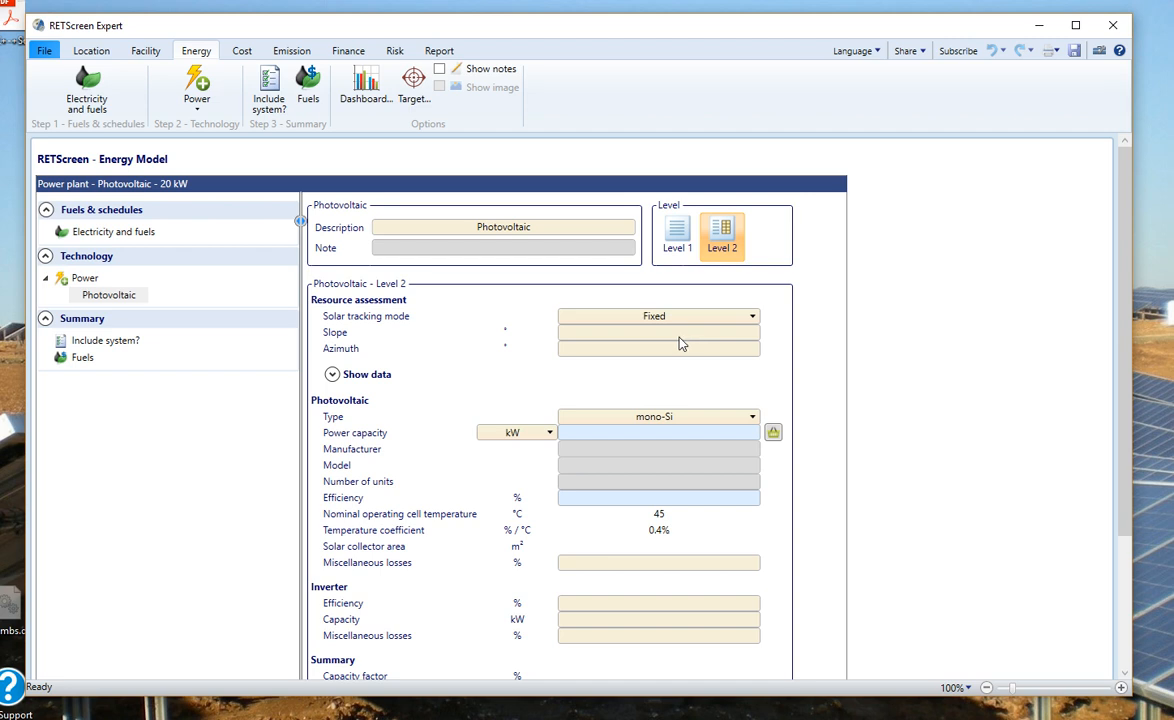
pyautogui.click(677, 331)
pyautogui.write('0')
pyautogui.click(672, 348)
pyautogui.write('0')
pyautogui.click(753, 418)
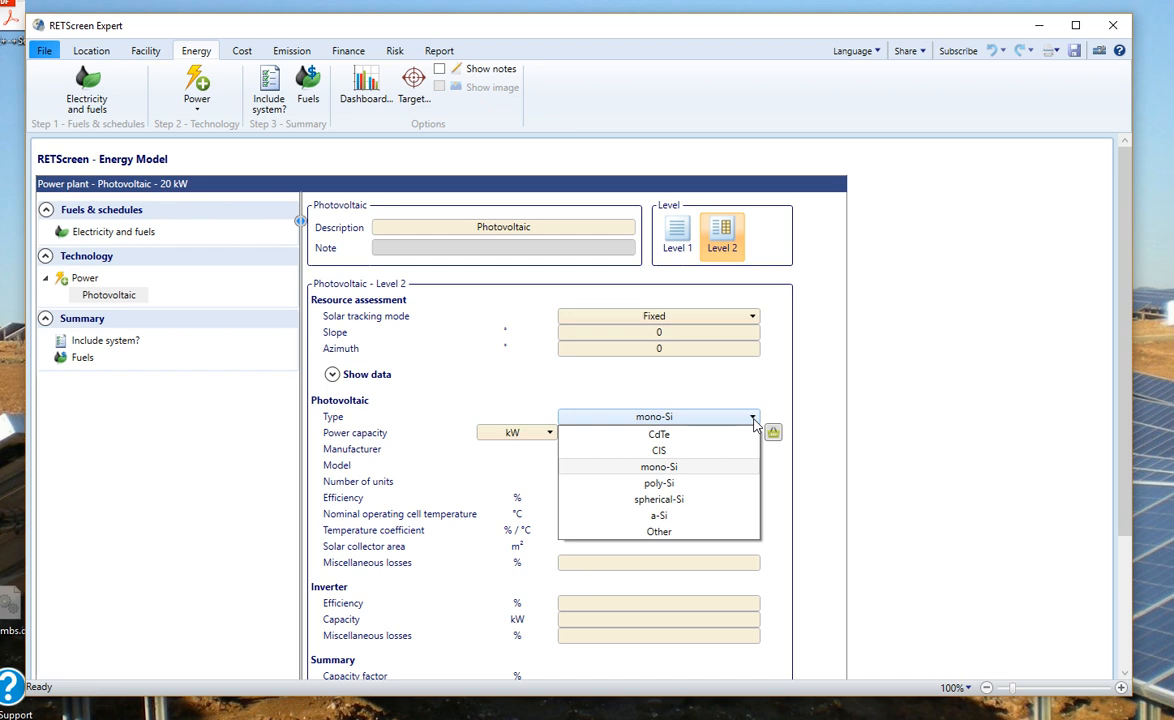
# Step: Pick the Canadian Solar mono-Si CS5P 200W module from the product database
pyautogui.click(753, 421)
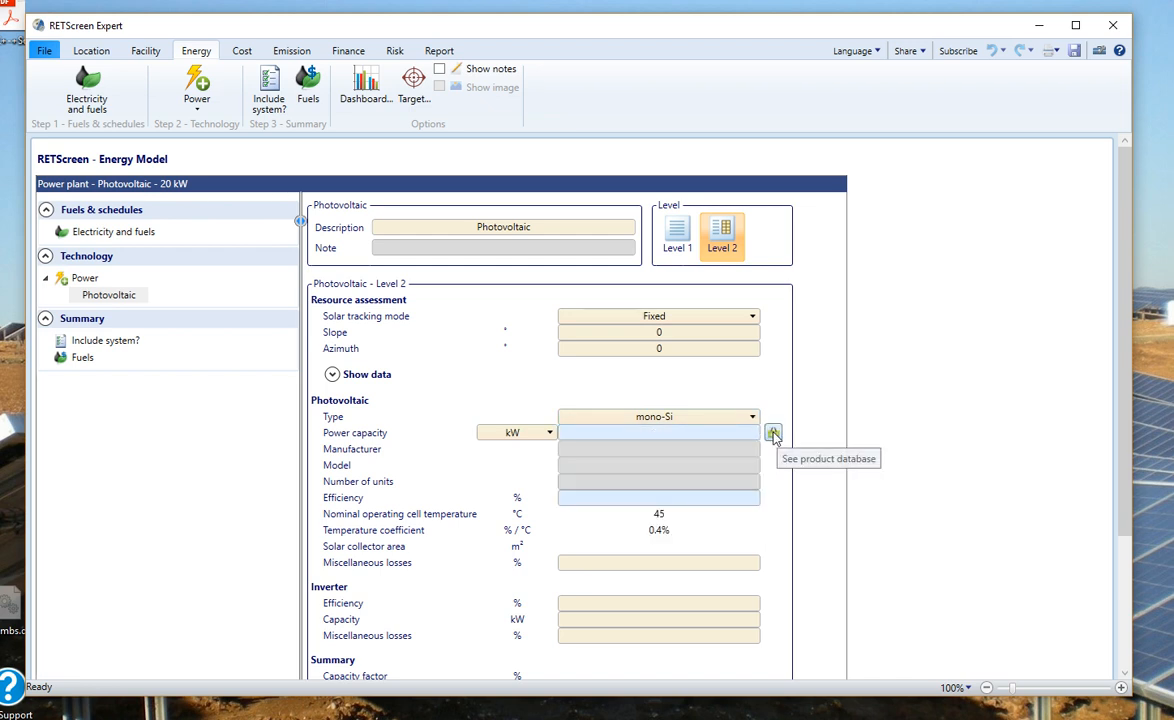
pyautogui.click(773, 432)
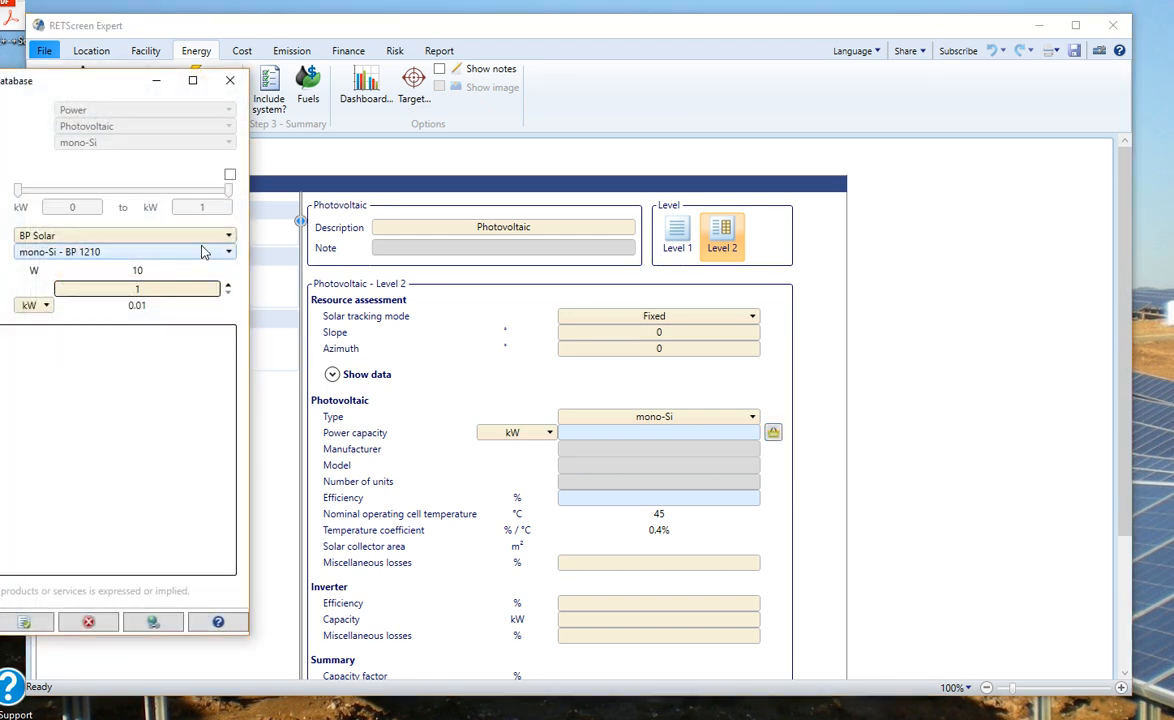
pyautogui.click(210, 234)
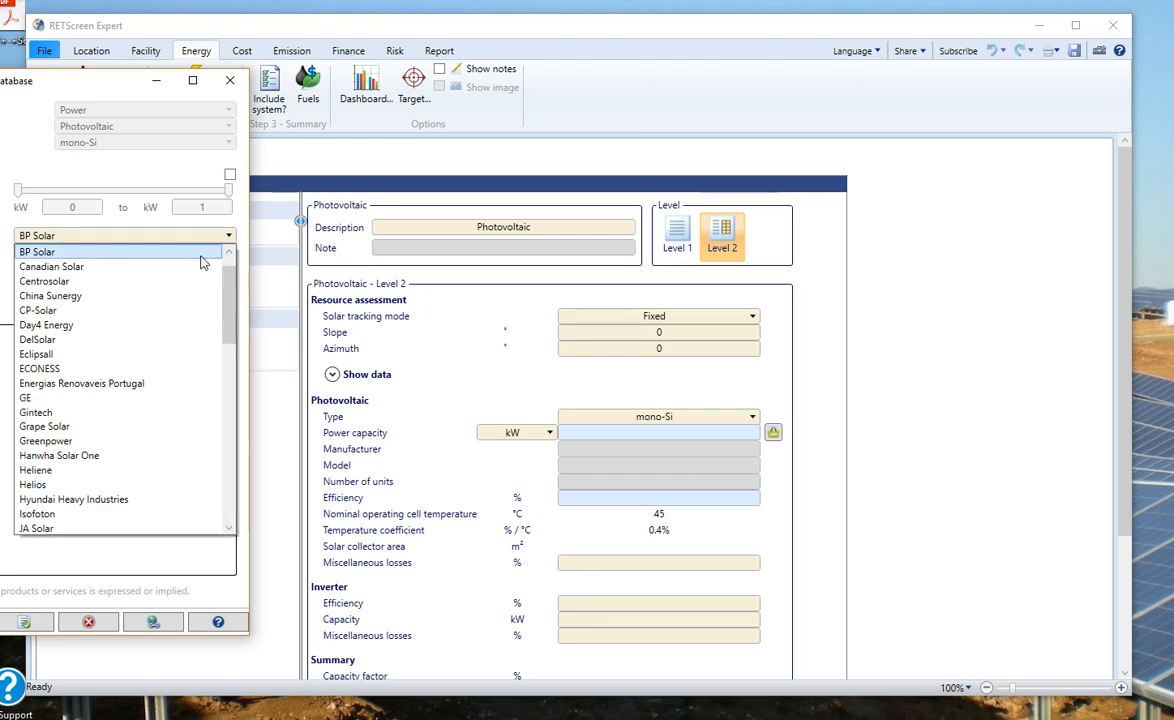
pyautogui.click(198, 266)
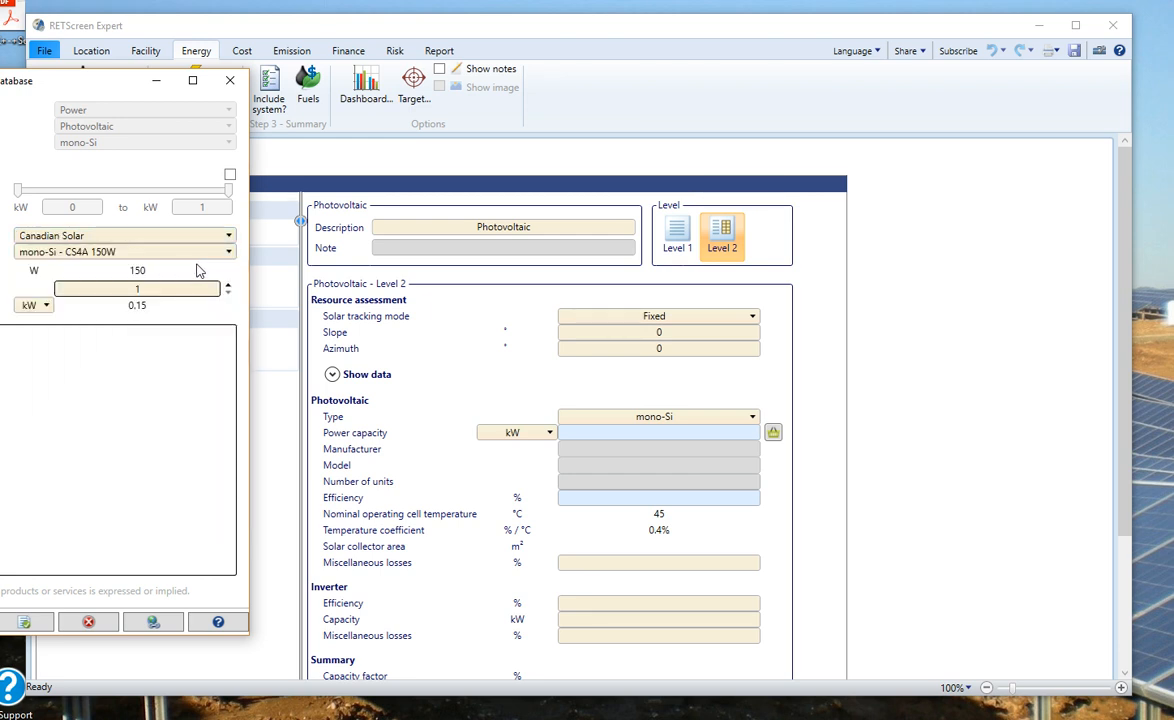
pyautogui.click(229, 253)
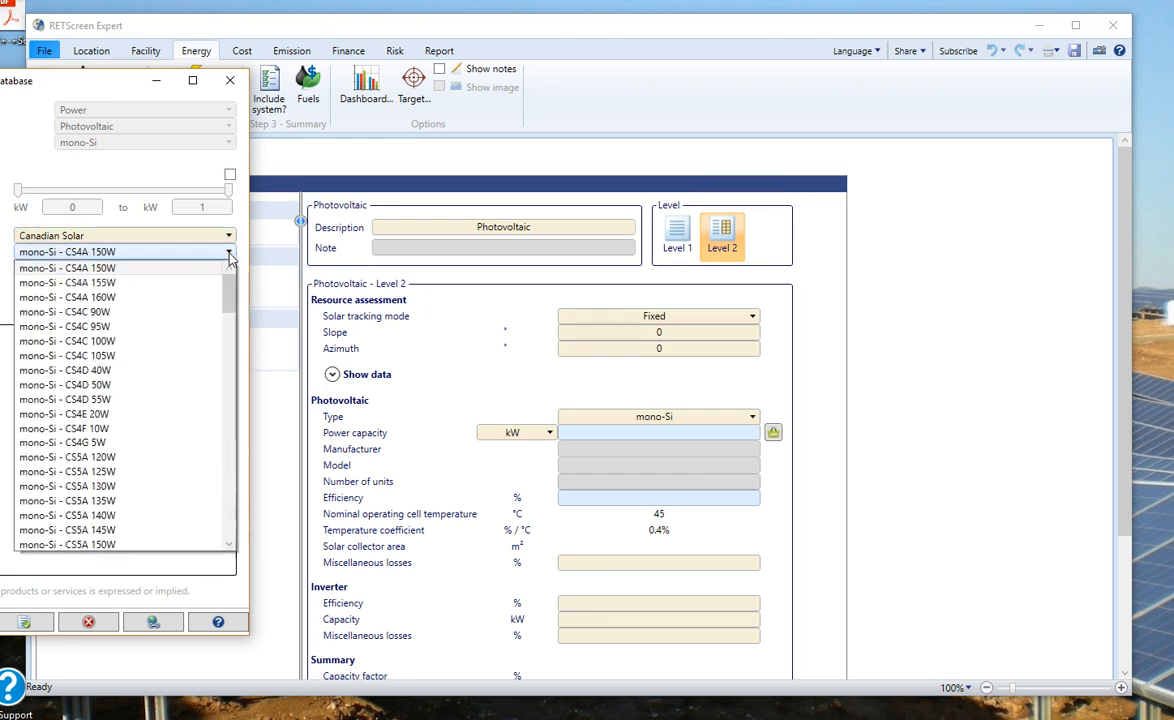
pyautogui.moveTo(224, 272); pyautogui.dragTo(210, 411)
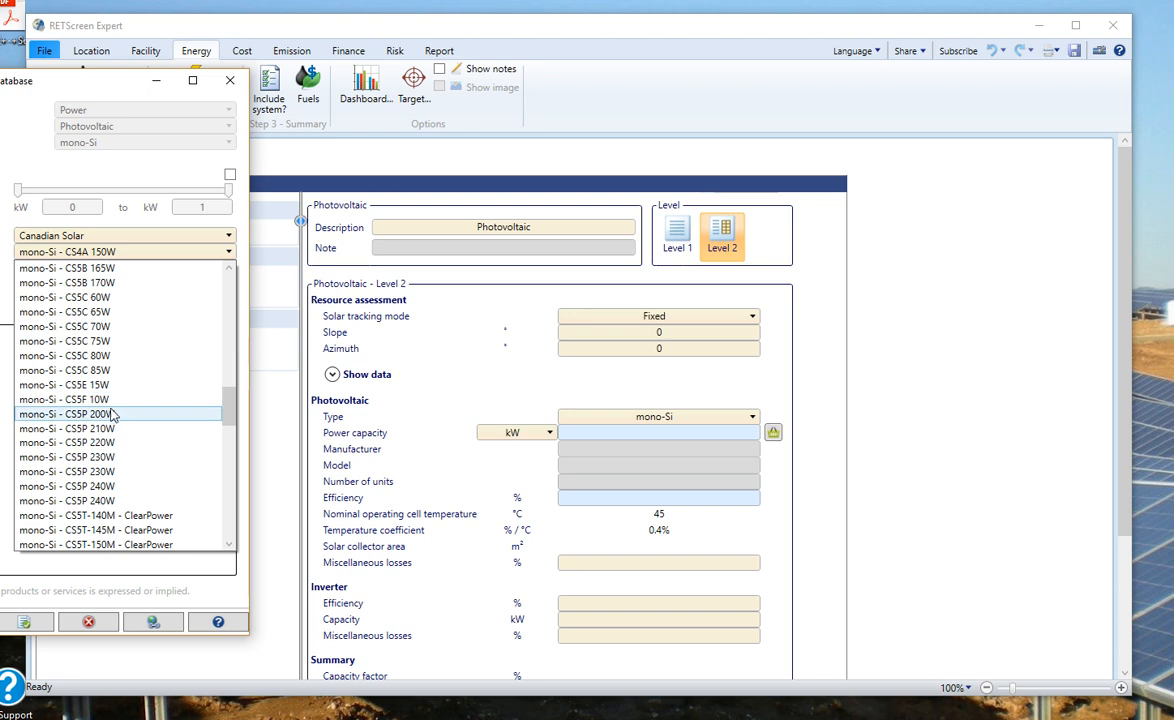
pyautogui.click(115, 413)
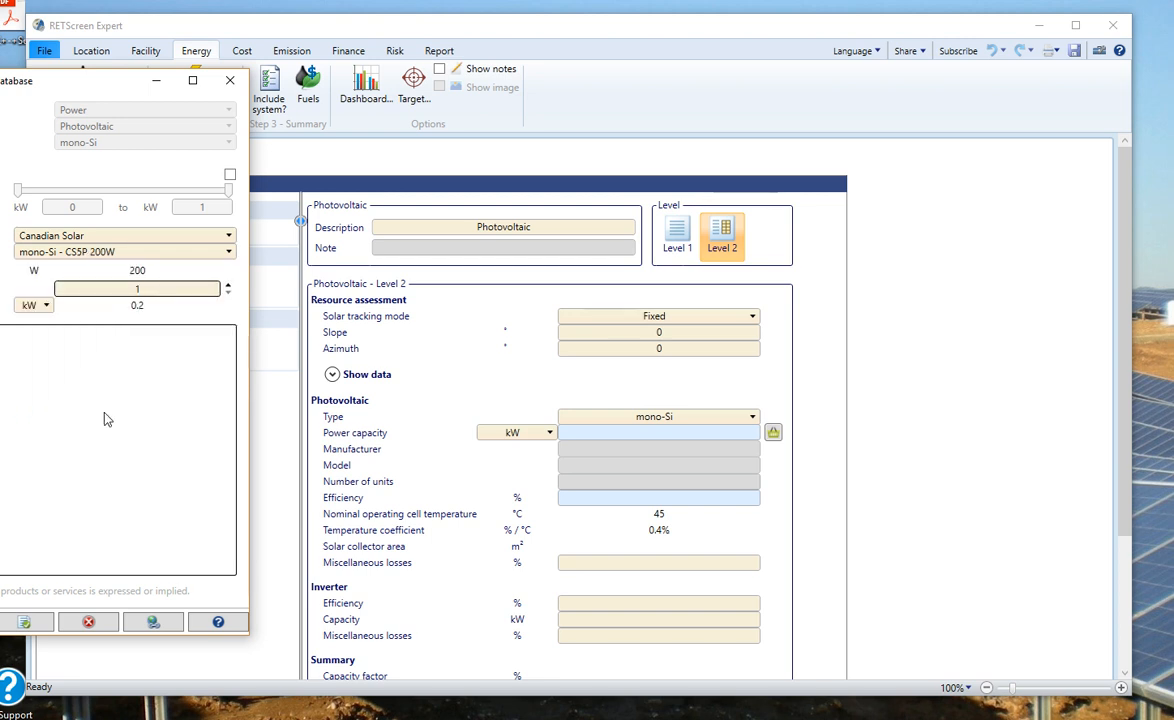
# Step: Set 100 units and copy the product into the PV inputs, giving 20 kW
pyautogui.doubleClick(155, 288)
pyautogui.write('00')
pyautogui.moveTo(98, 80); pyautogui.dragTo(392, 86)
pyautogui.click(344, 616)
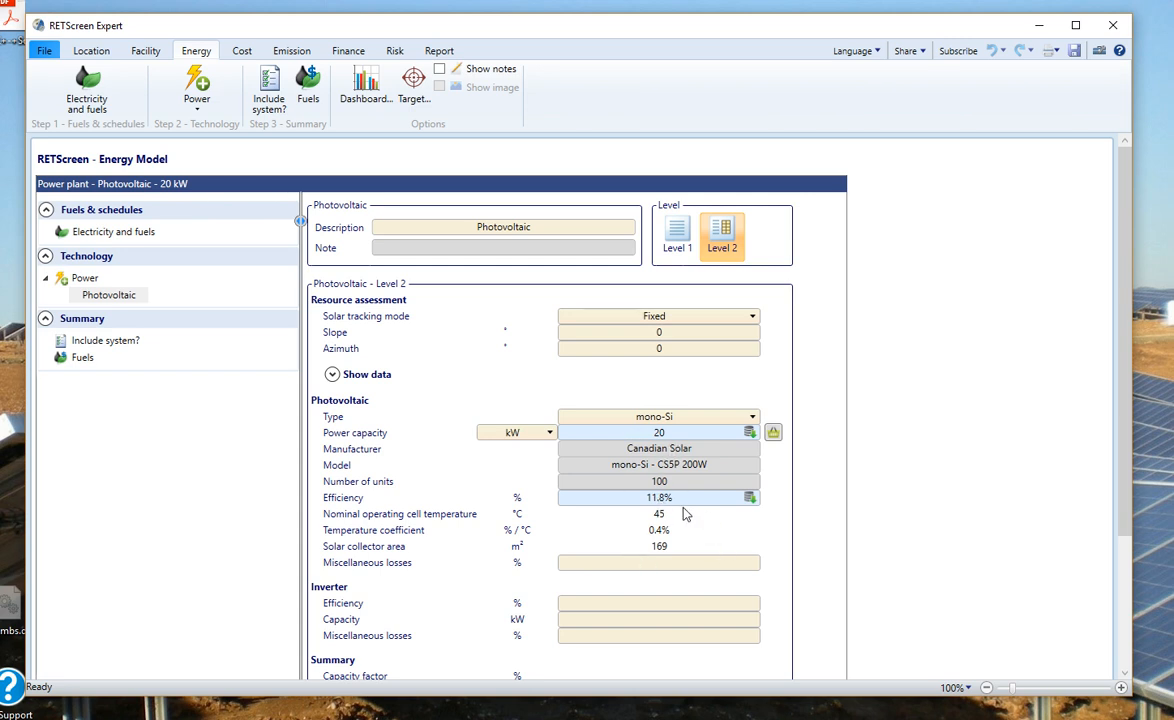
# Step: Set PV losses to 3% and the inverter to 97% efficiency, 20 kW and 1% losses
pyautogui.scroll(-1, 686, 513)
pyautogui.scroll(-1, 686, 513)
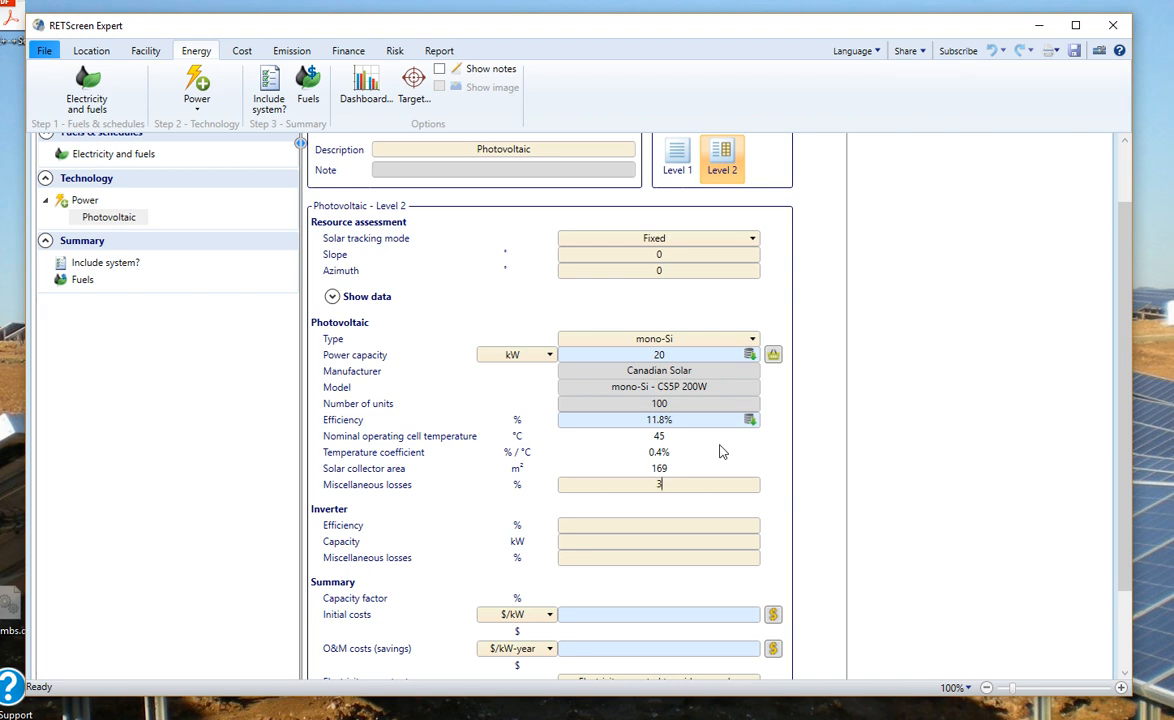
pyautogui.press('Tab')
pyautogui.write('97')
pyautogui.press('Tab')
pyautogui.write('20')
pyautogui.press('Tab')
pyautogui.write('1')
pyautogui.press('Return')
pyautogui.scroll(-2, 703, 530)
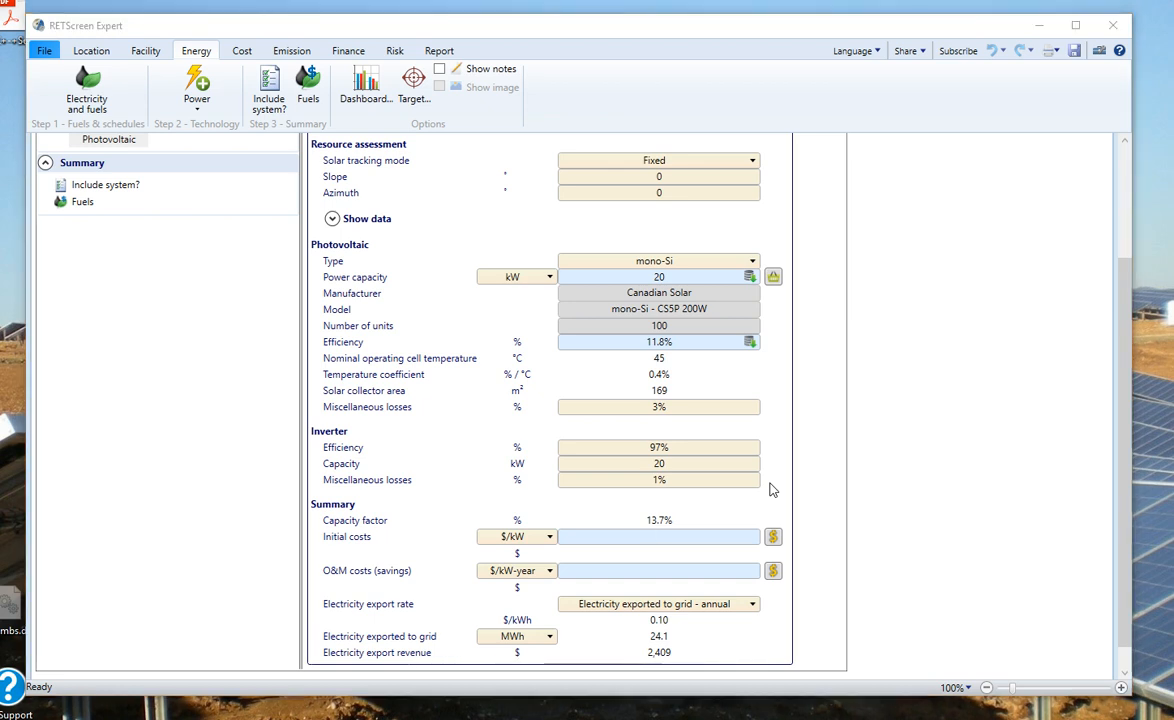
# Step: Enter initial costs of 1,200 $/kW and O&M costs of 100 $/kW-year
pyautogui.write('1200')
pyautogui.press('Return')
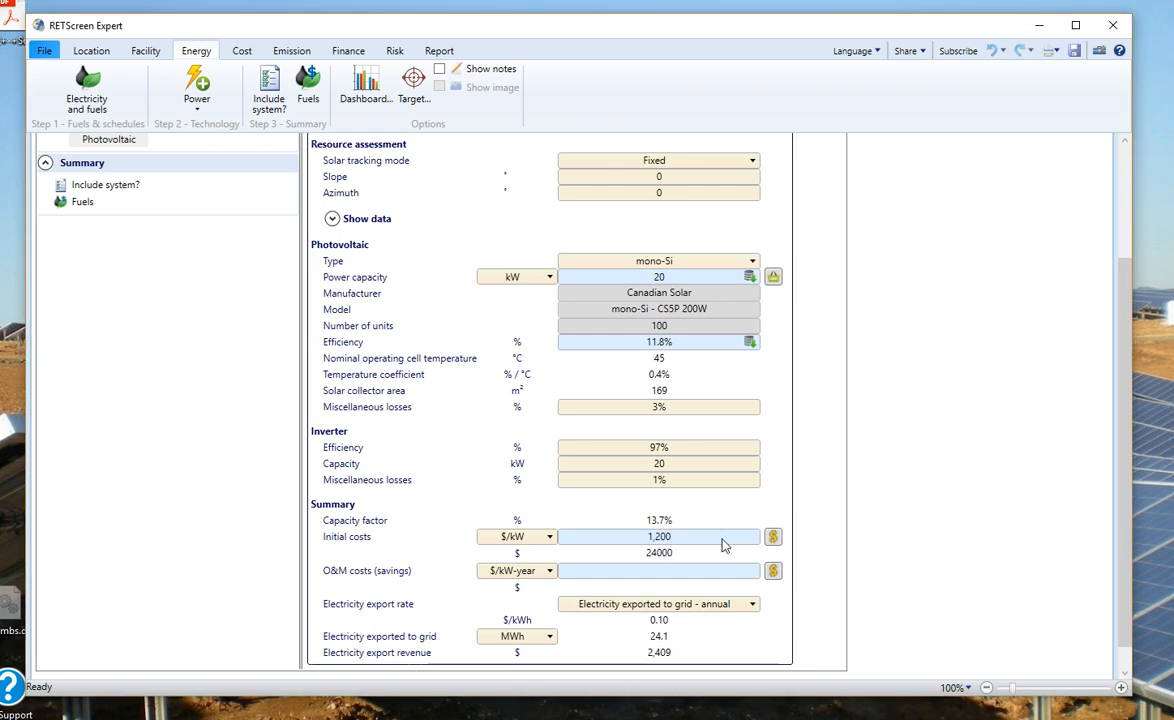
pyautogui.press('Tab')
pyautogui.write('100')
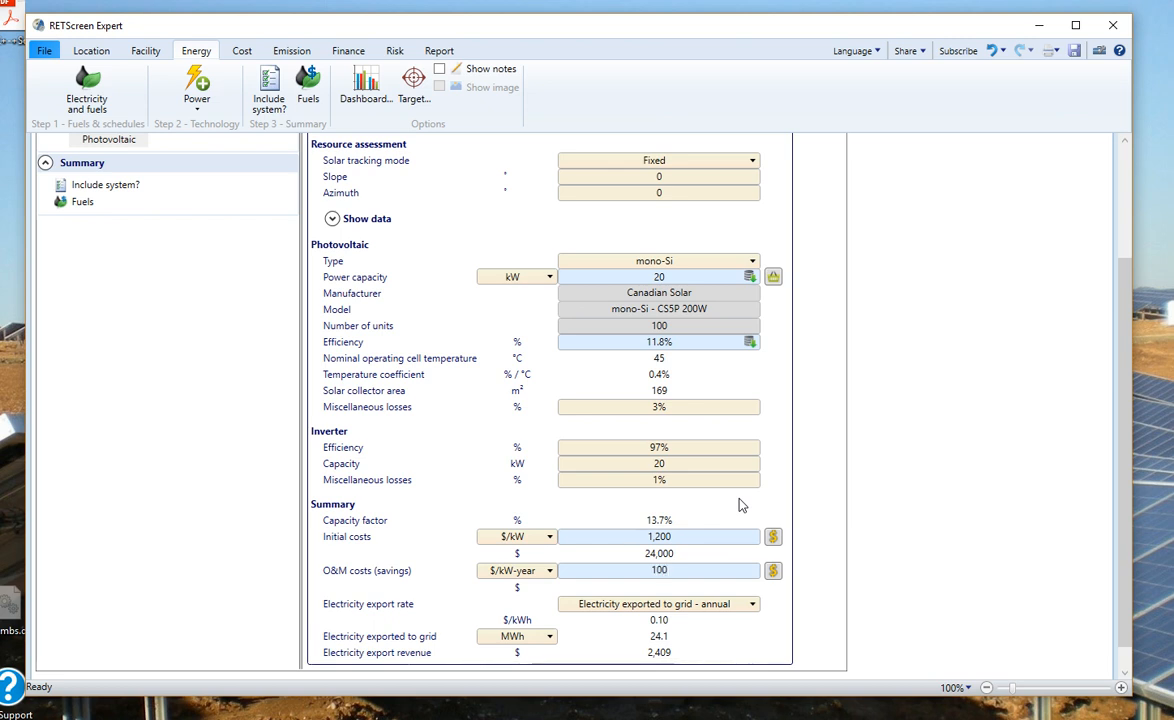
pyautogui.press('Return')
# Step: Show Expert's Electricity exported to grid in kWh, then bring the RETScreen4 Excel window back over it
pyautogui.click(550, 639)
pyautogui.click(541, 655)
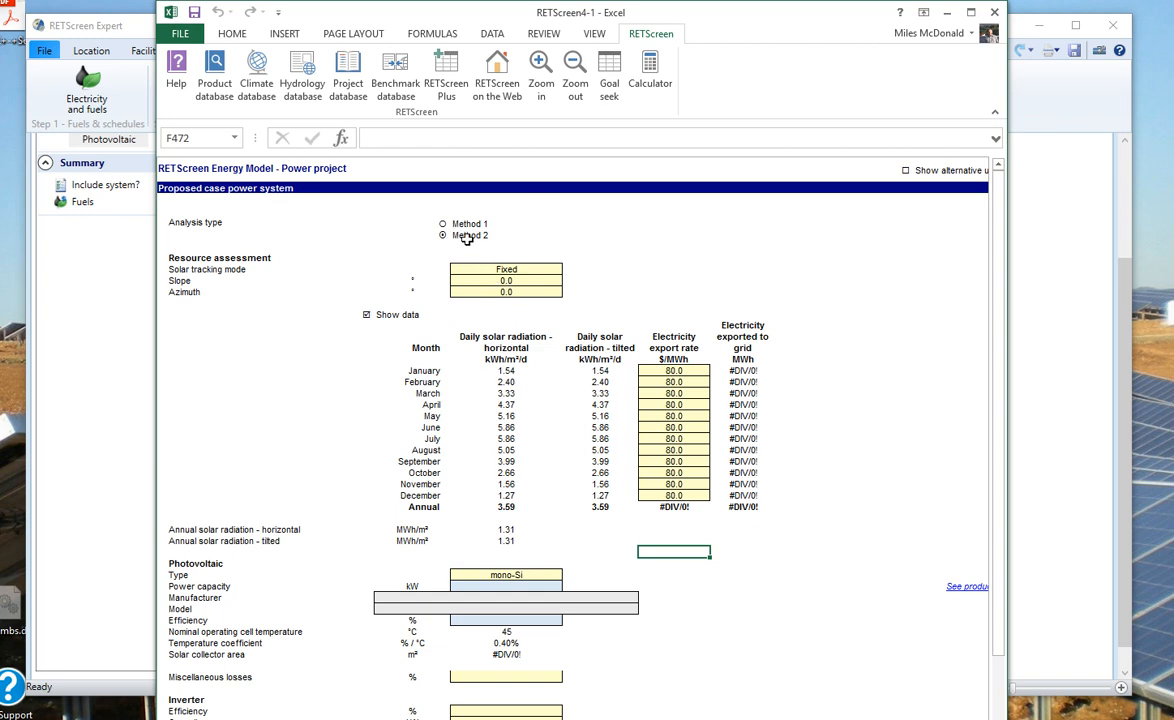
pyautogui.moveTo(691, 21); pyautogui.dragTo(683, 460)
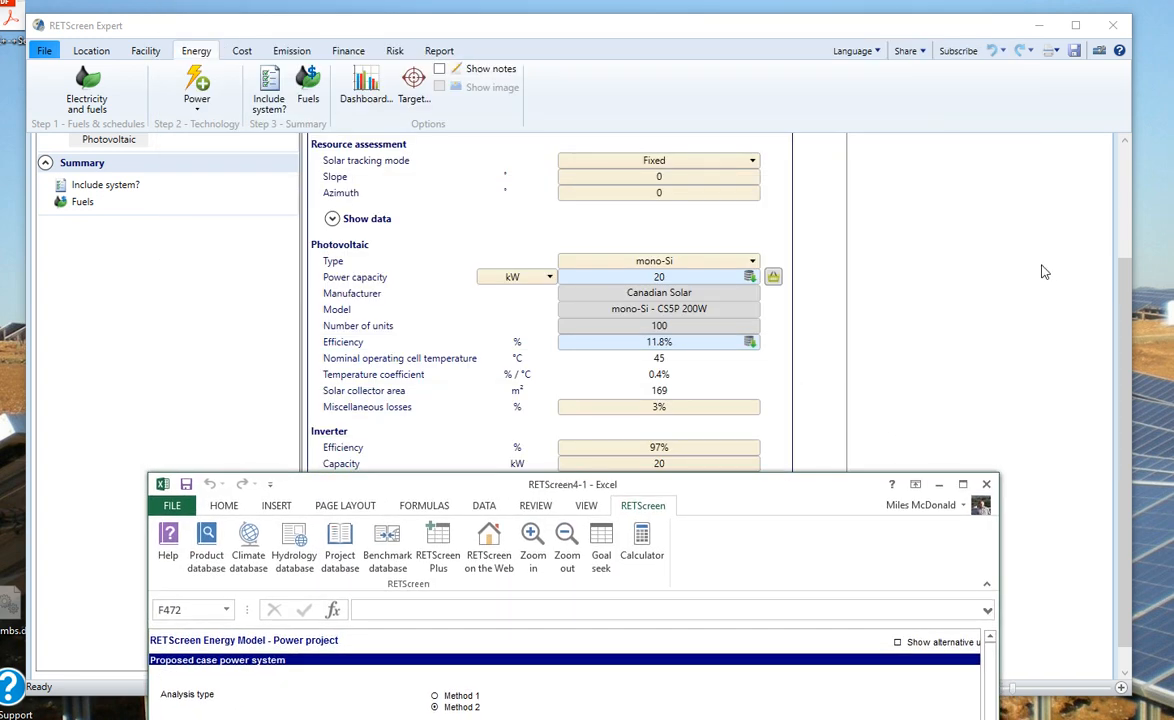
pyautogui.click(1040, 278)
pyautogui.scroll(3, 866, 285)
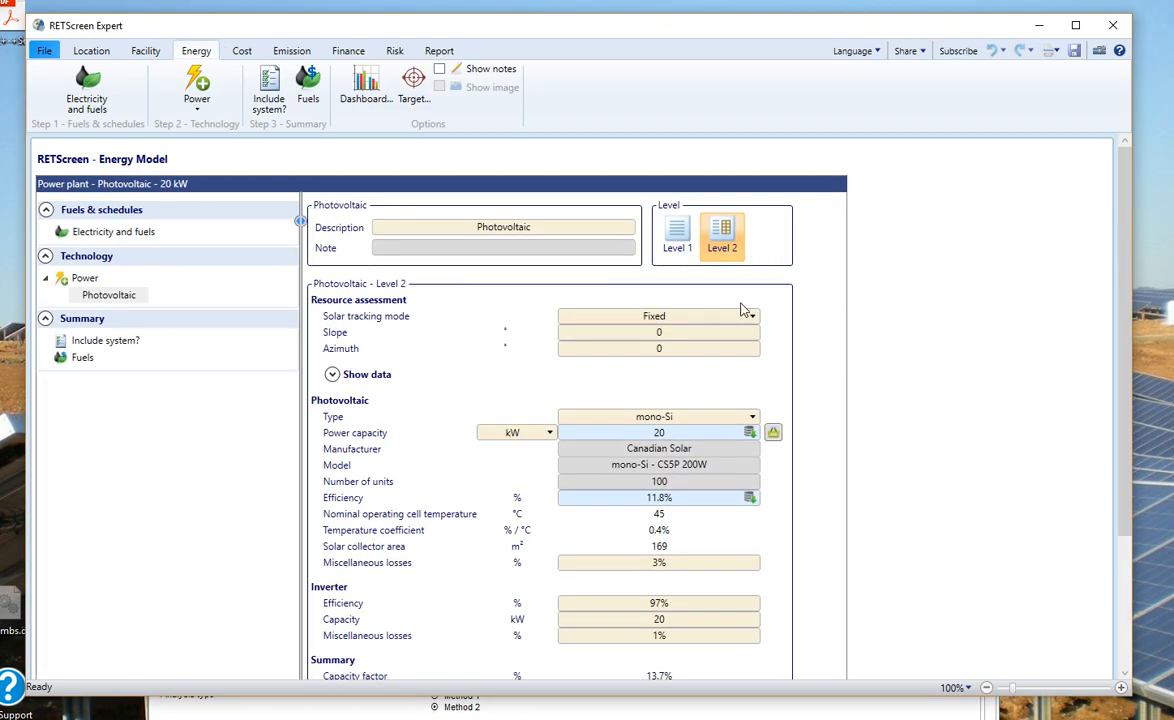
pyautogui.click(665, 712)
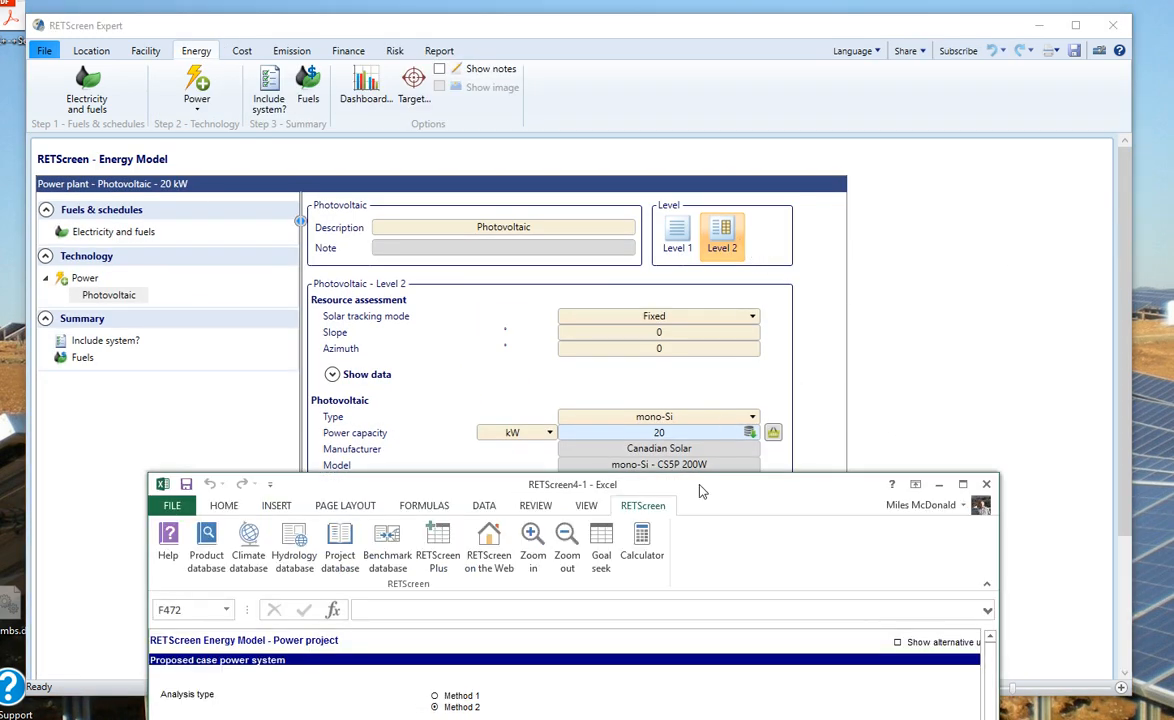
pyautogui.moveTo(703, 500); pyautogui.dragTo(716, 36)
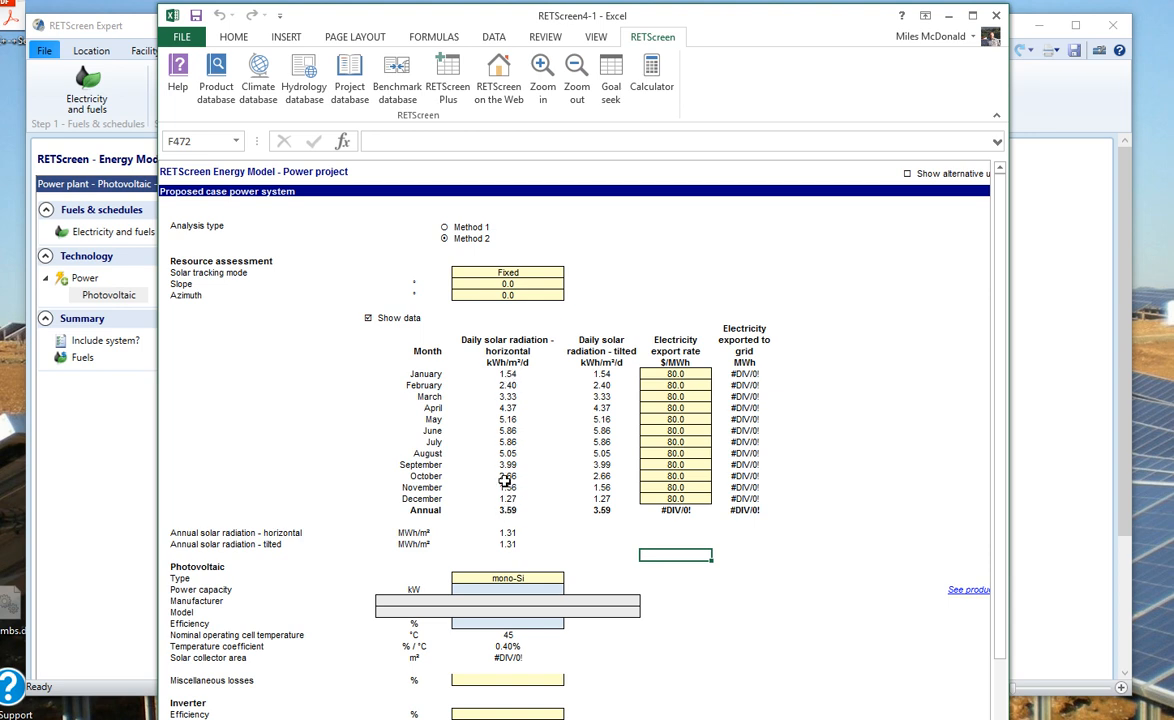
# Step: Try slopes of 10 and 20 in D450, checking annual tilted radiation (3.82 at 10)
pyautogui.click(508, 514)
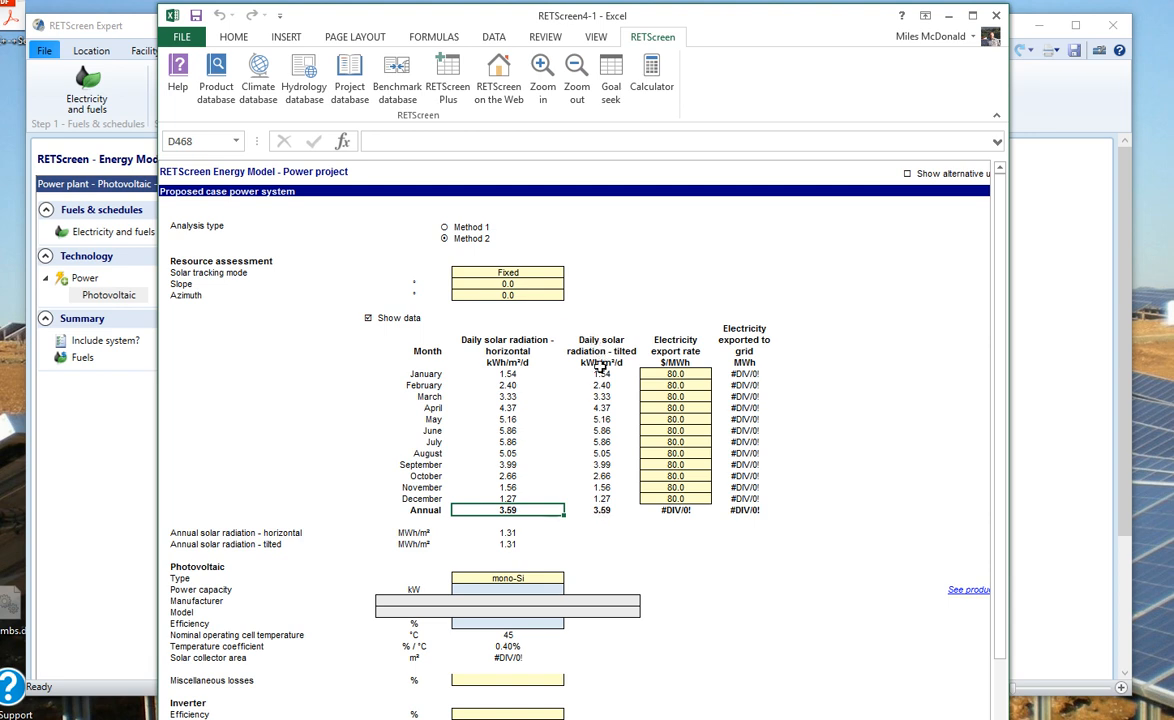
pyautogui.click(490, 284)
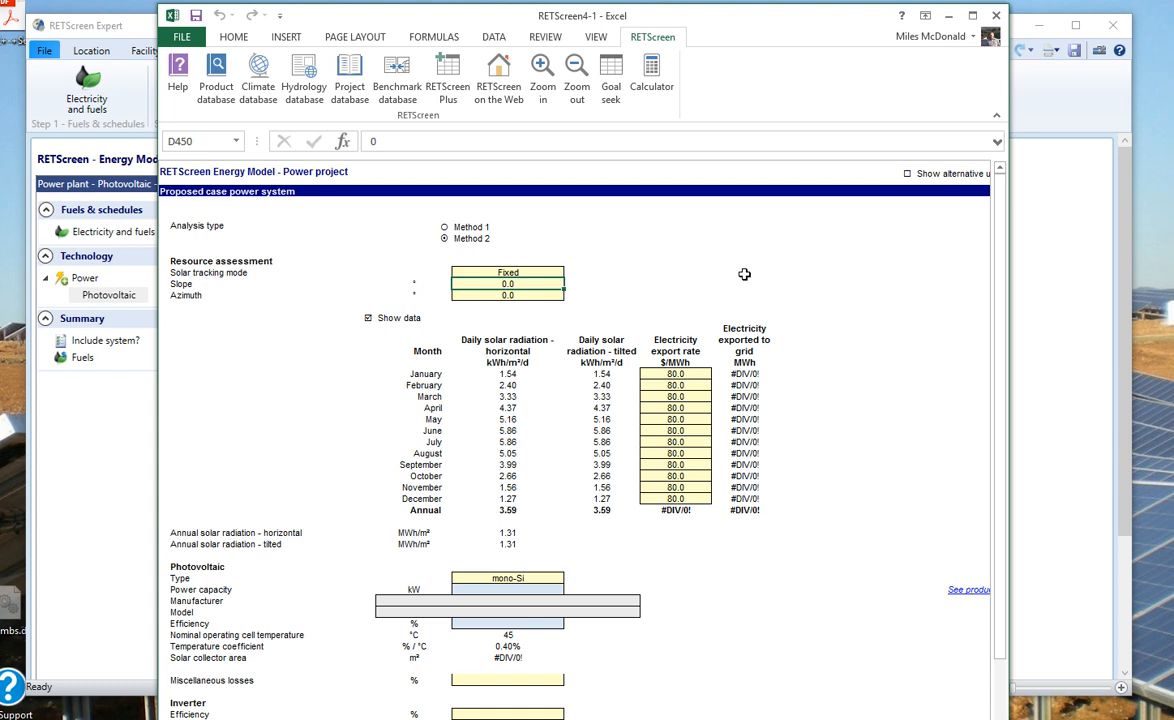
pyautogui.write('10')
pyautogui.press('Return')
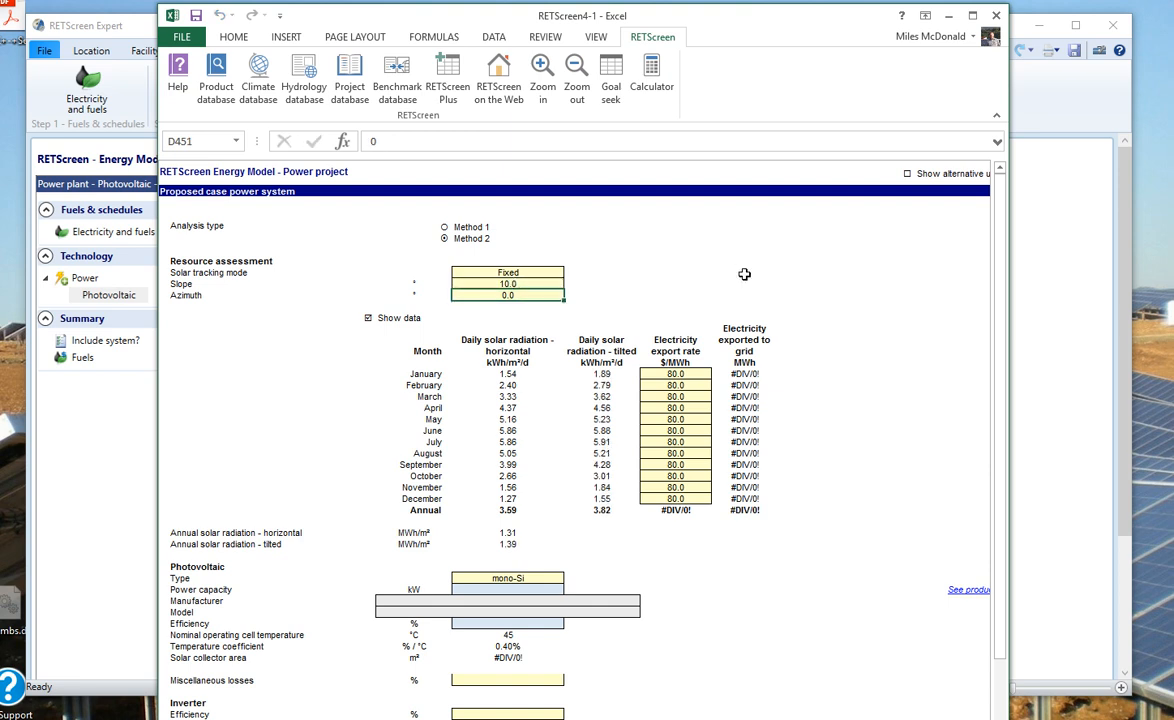
pyautogui.click(604, 511)
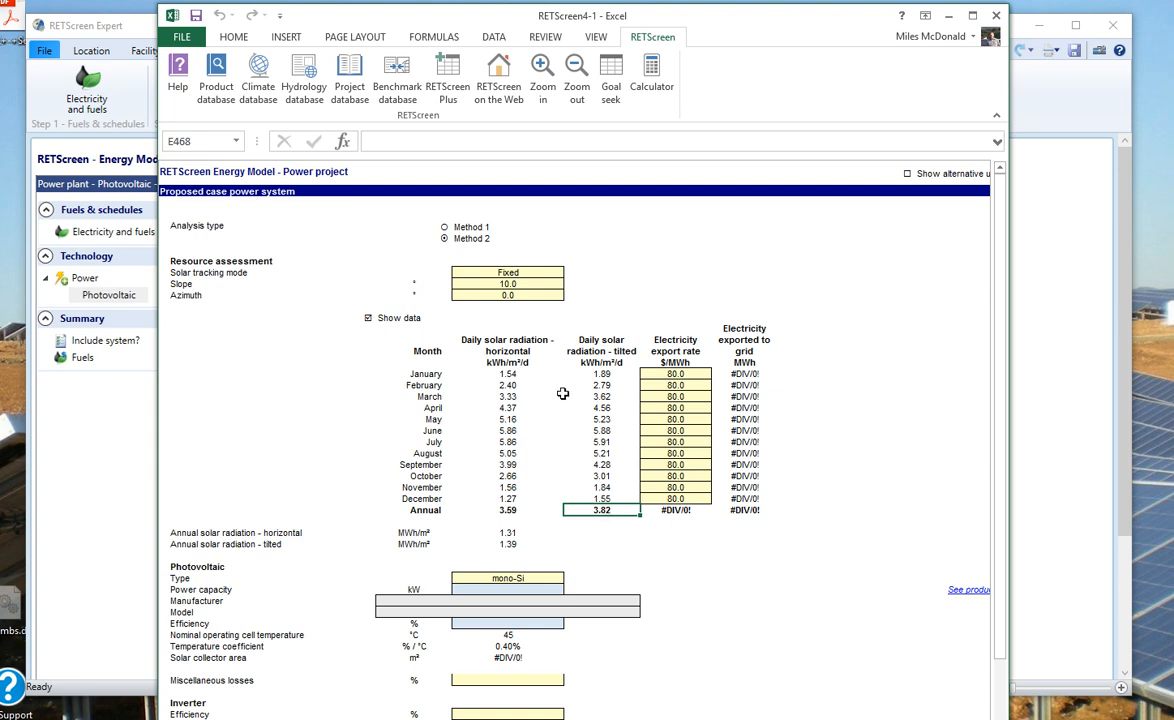
pyautogui.click(510, 283)
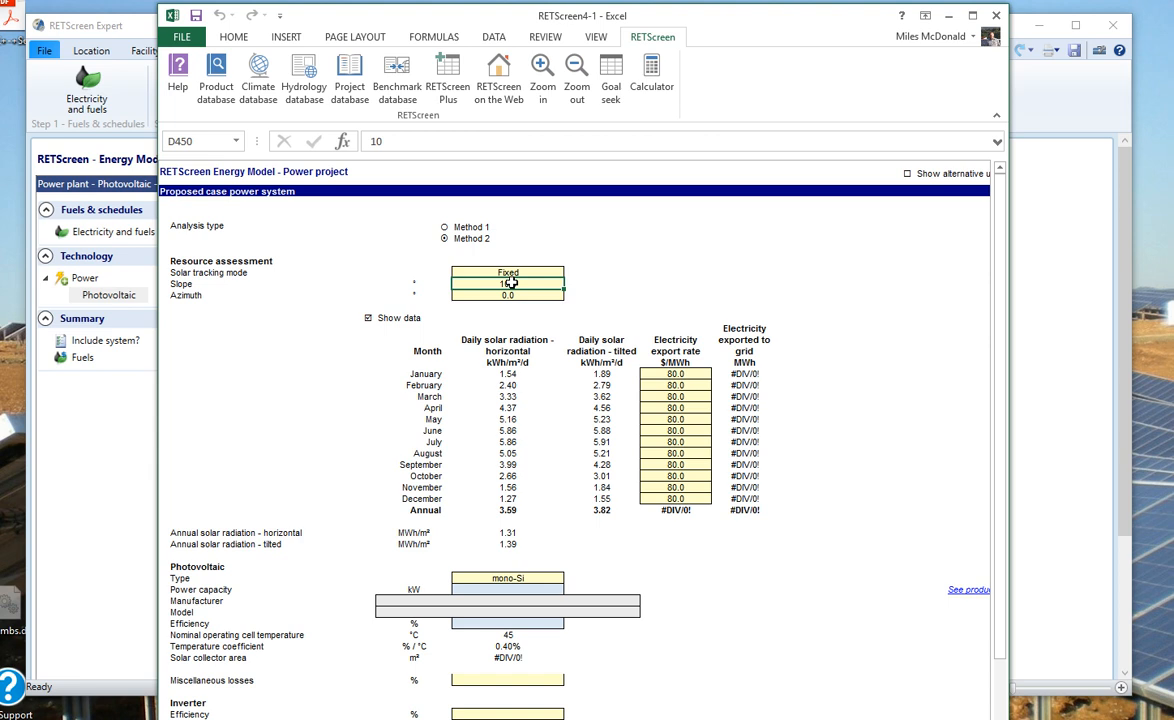
pyautogui.write('20')
pyautogui.press('Return')
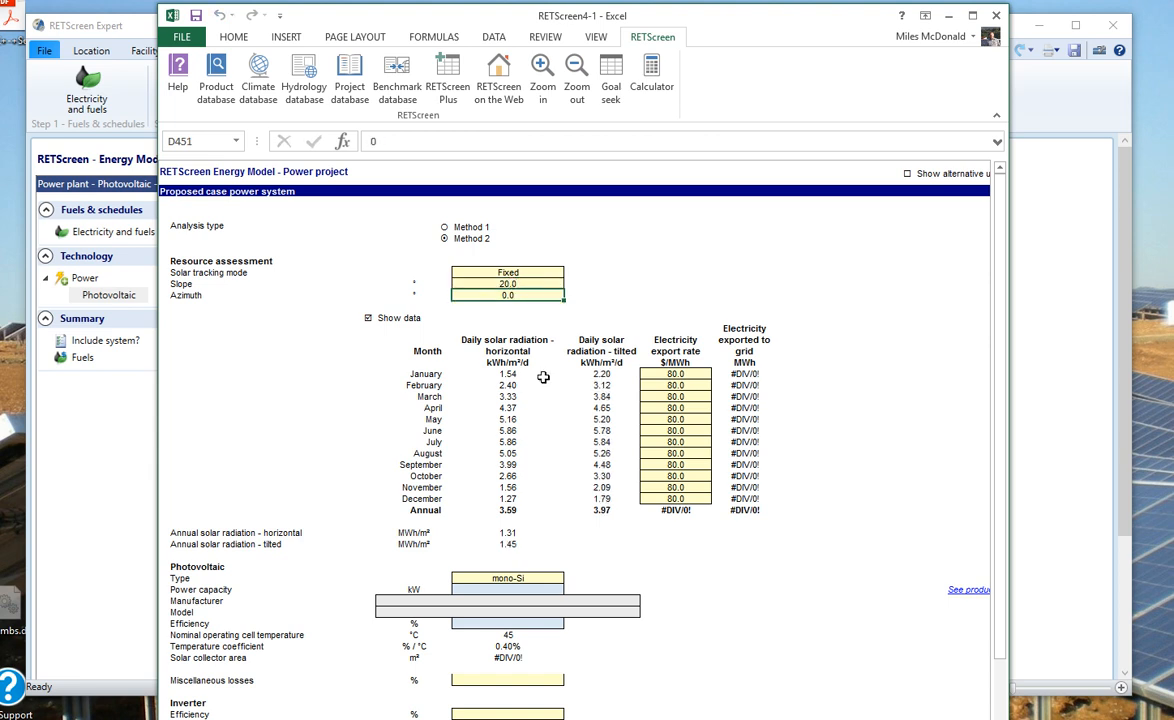
pyautogui.click(604, 512)
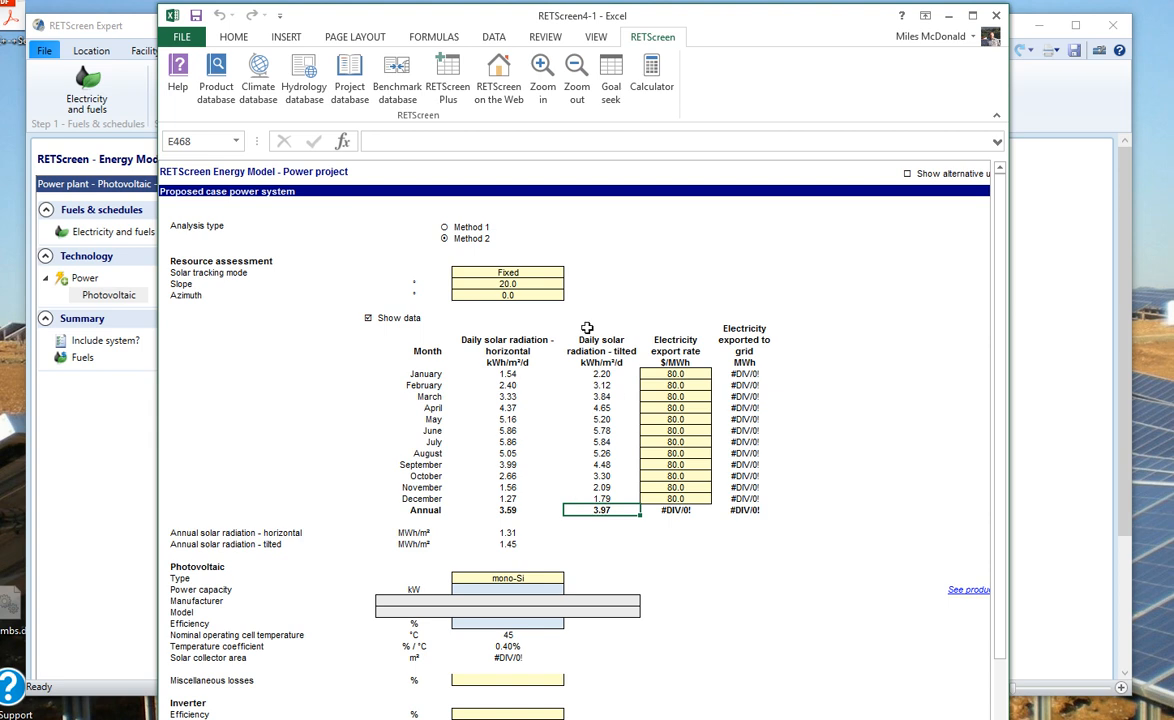
# Step: Try slopes of 30 and 40, comparing the annual tilted radiation in E468
pyautogui.click(516, 283)
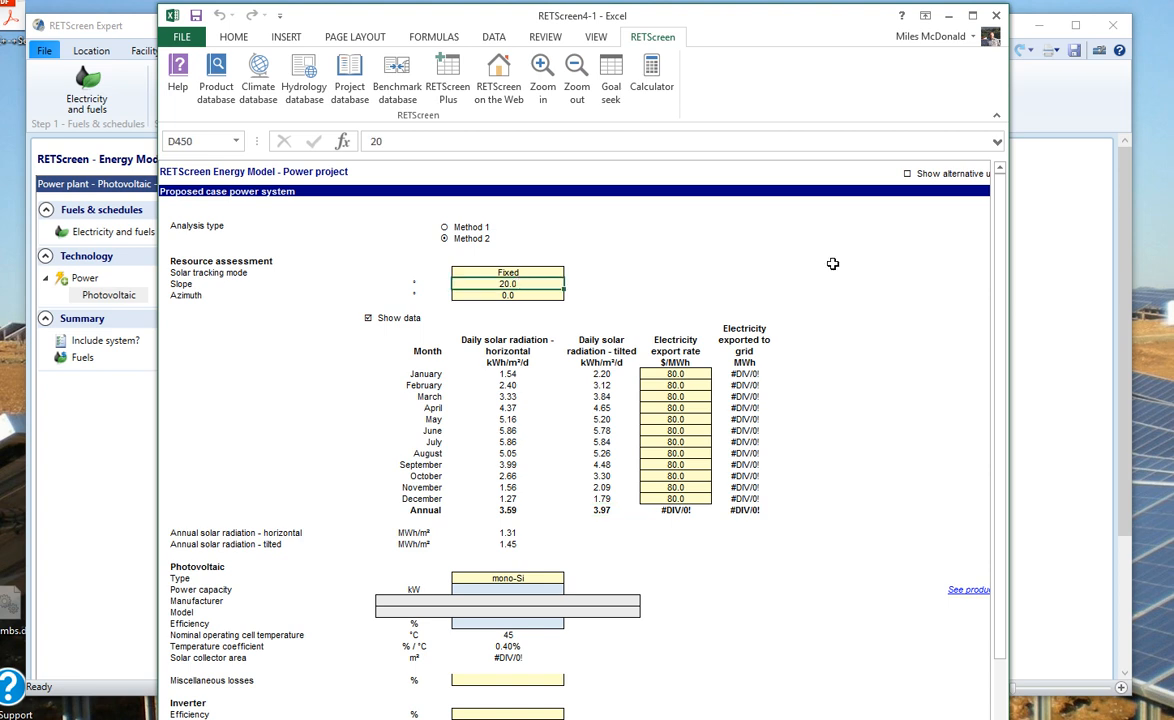
pyautogui.write('30')
pyautogui.press('Return')
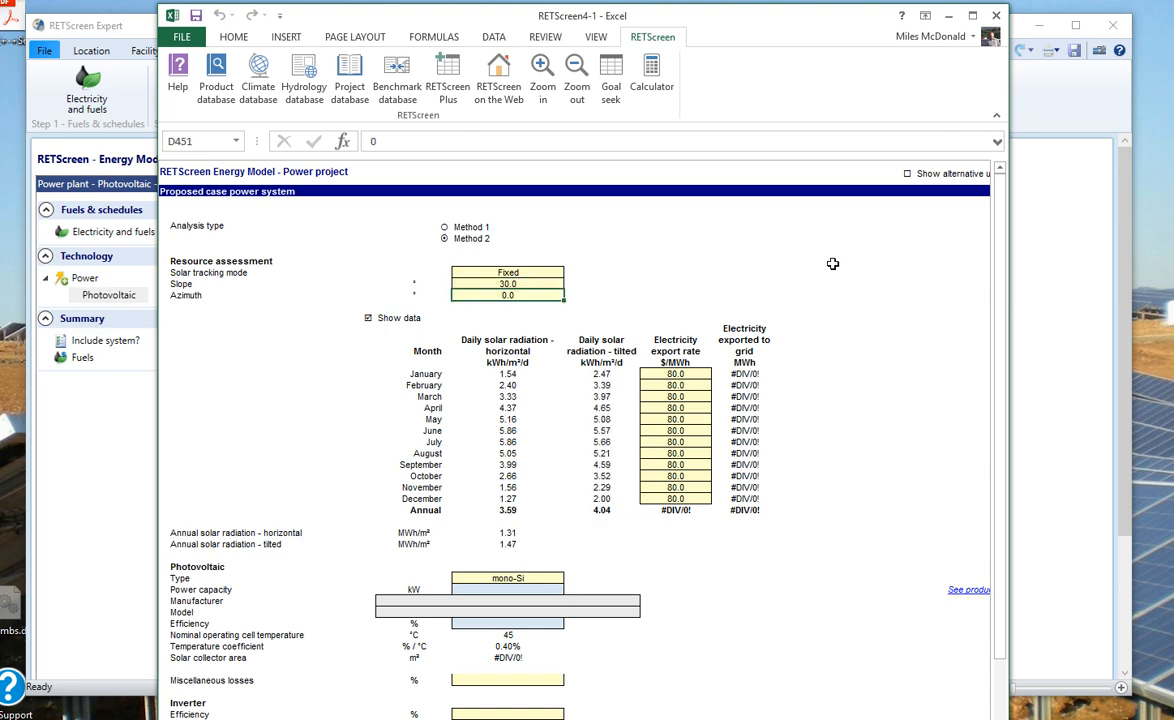
pyautogui.click(606, 510)
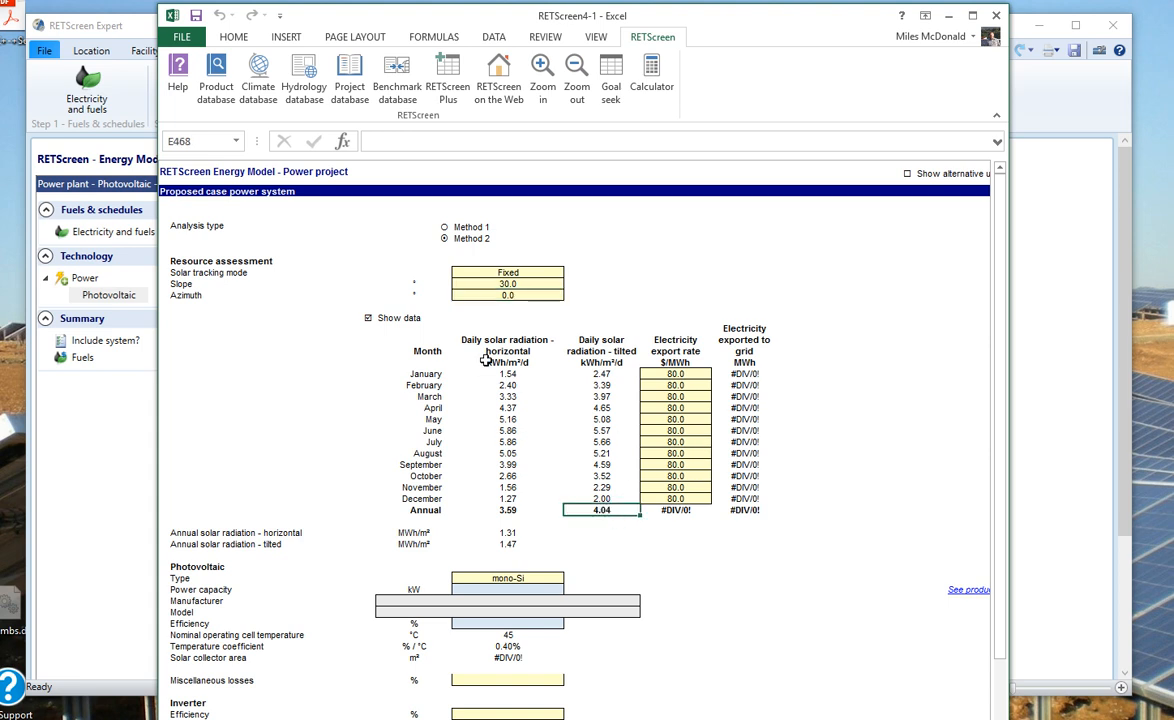
pyautogui.click(505, 284)
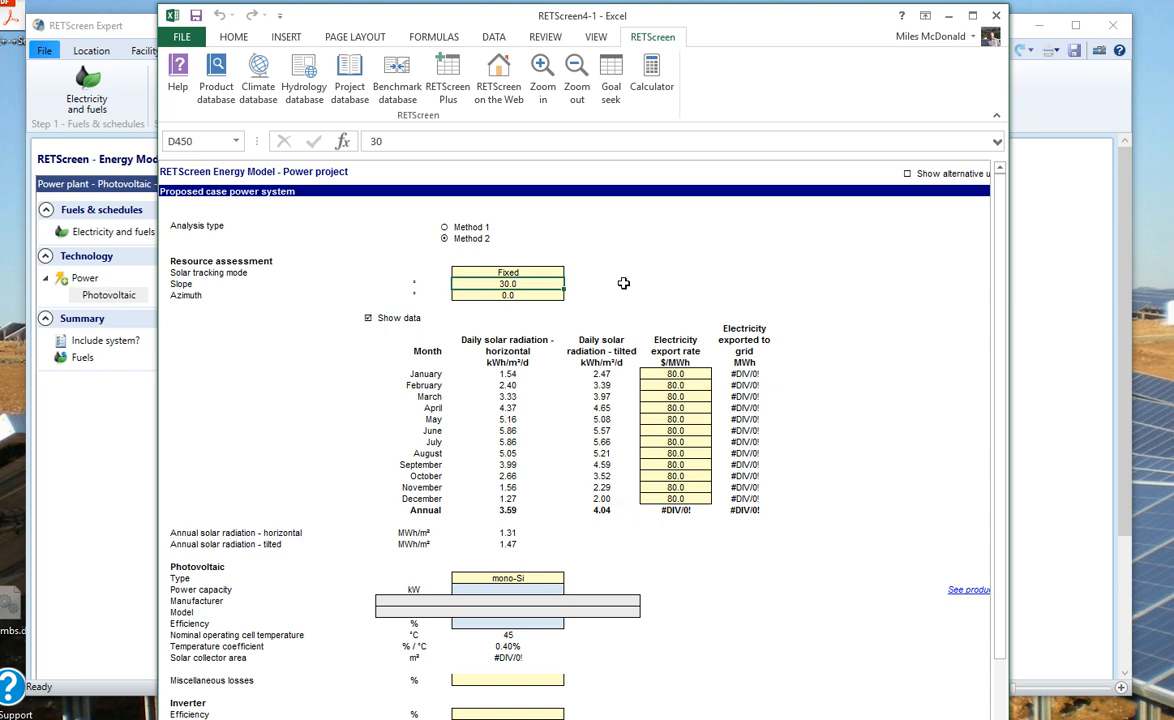
pyautogui.write('40')
pyautogui.press('Return')
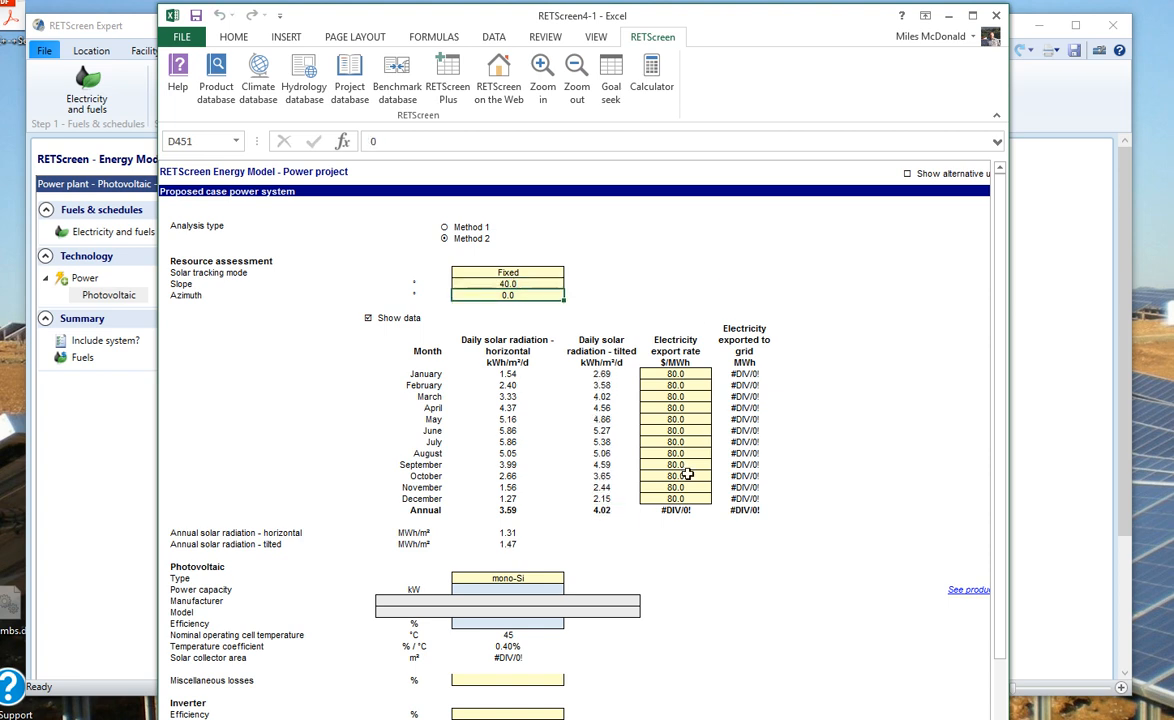
pyautogui.click(606, 512)
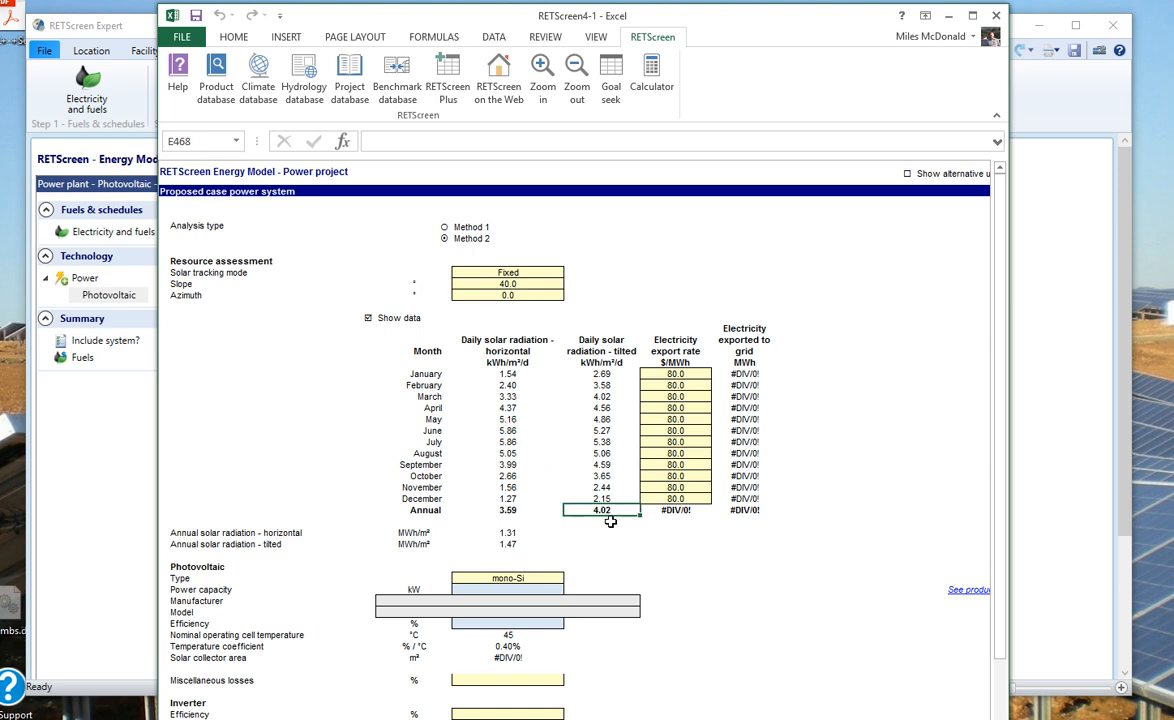
# Step: Set the slope back to 30 and inspect July and December tilted radiation
pyautogui.click(510, 285)
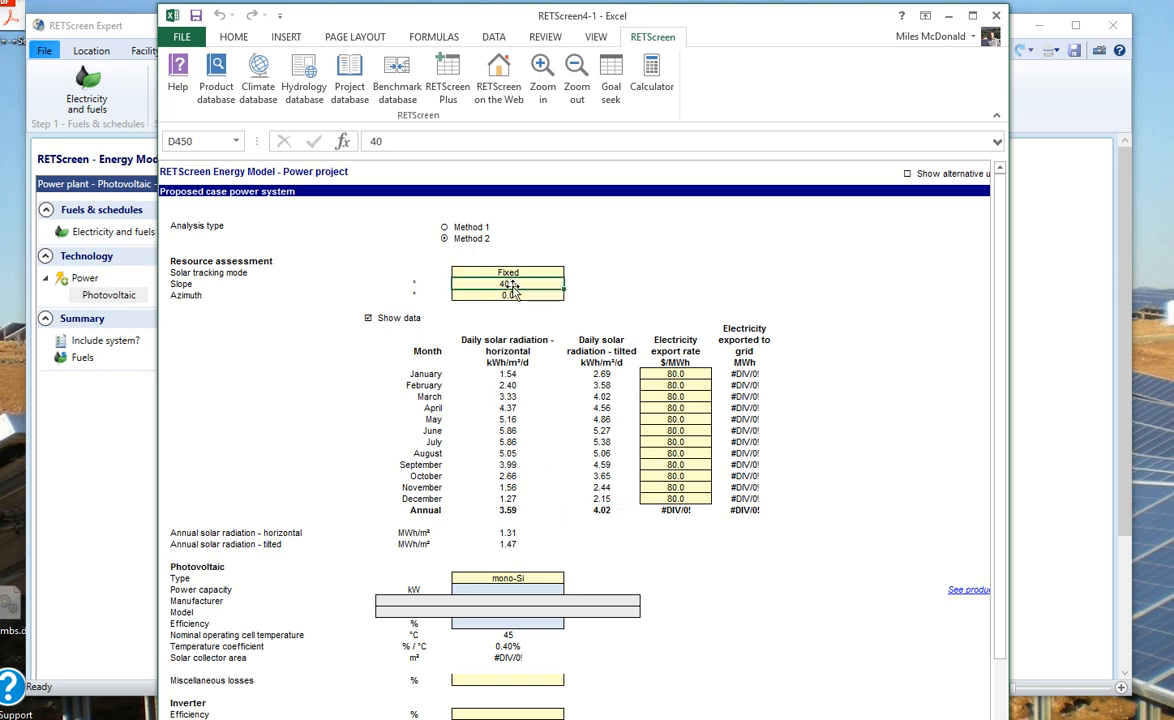
pyautogui.write('30')
pyautogui.press('Return')
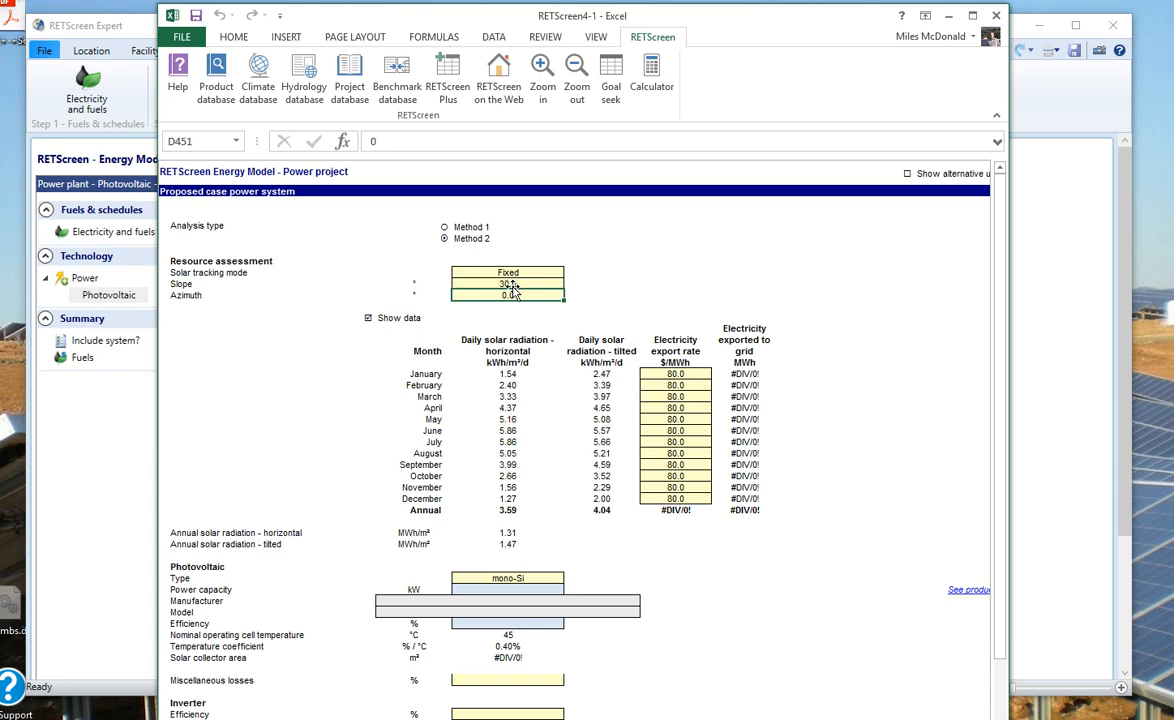
pyautogui.click(598, 443)
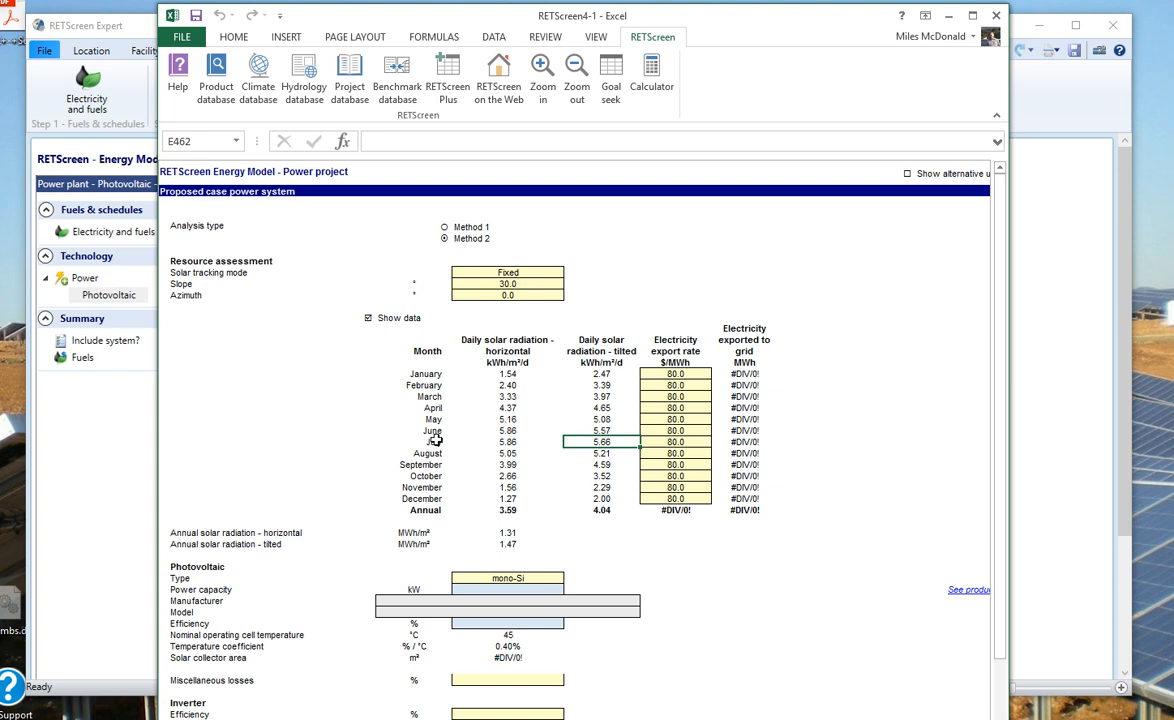
pyautogui.click(601, 498)
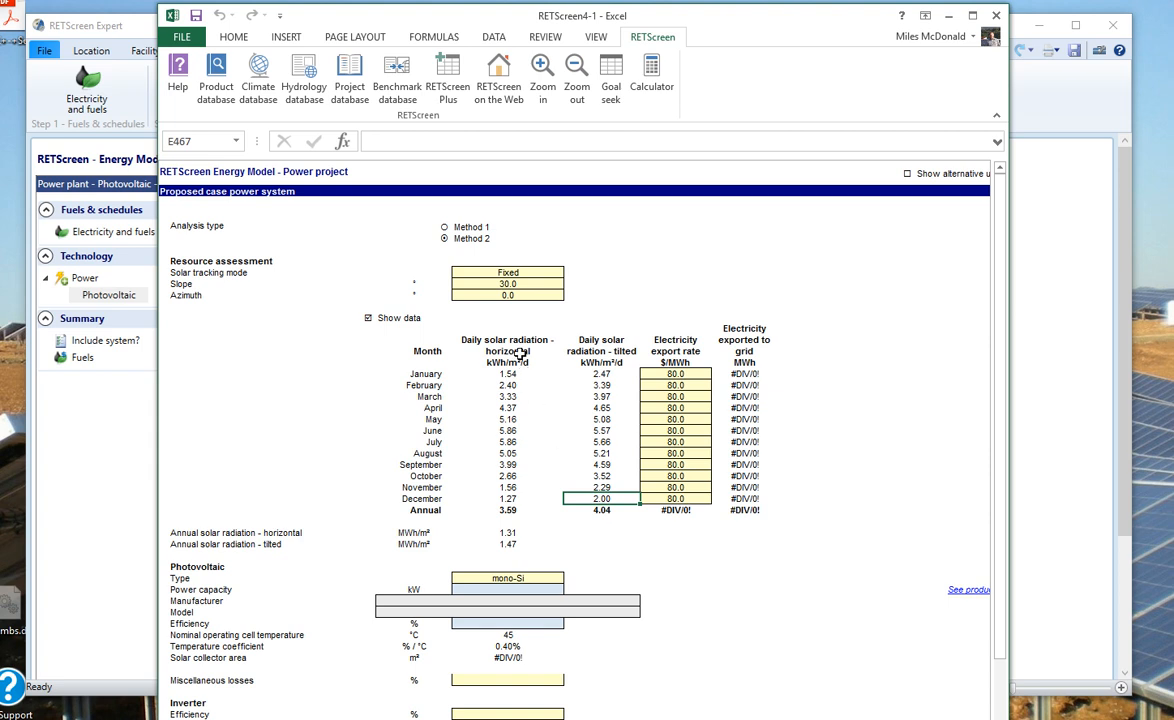
# Step: Try a 35° slope and compare annual, July and December tilted radiation (4.04, 5.54, 2.08)
pyautogui.click(509, 284)
pyautogui.write('35')
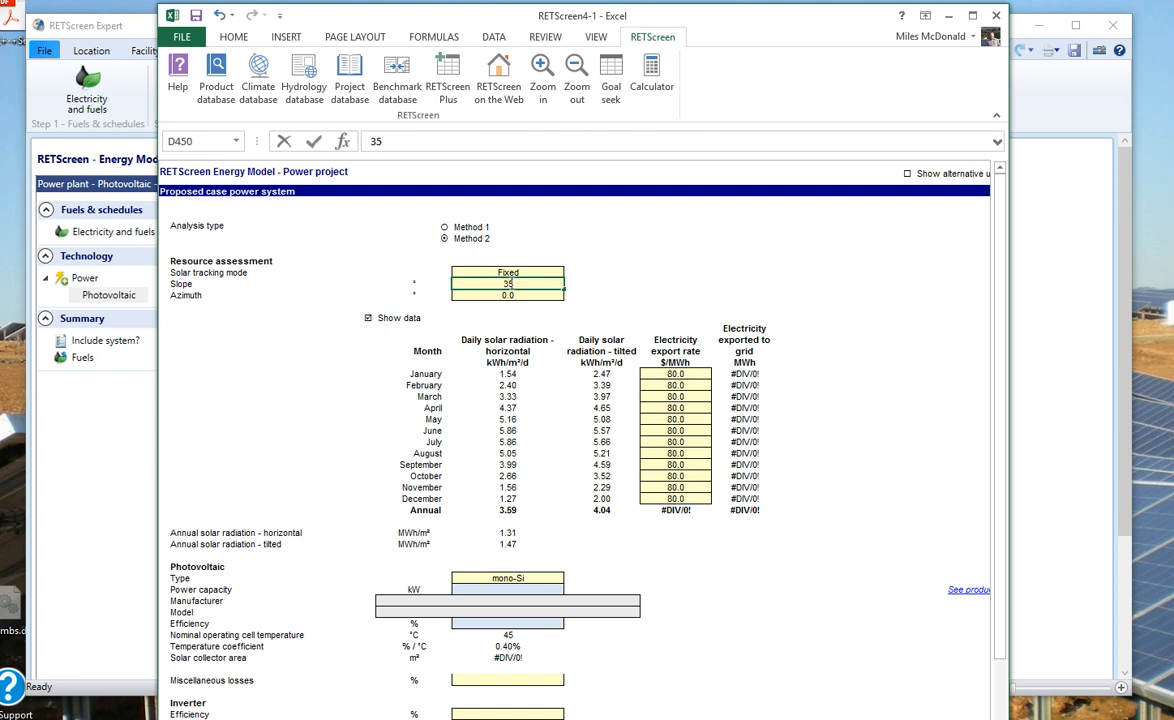
pyautogui.press('Return')
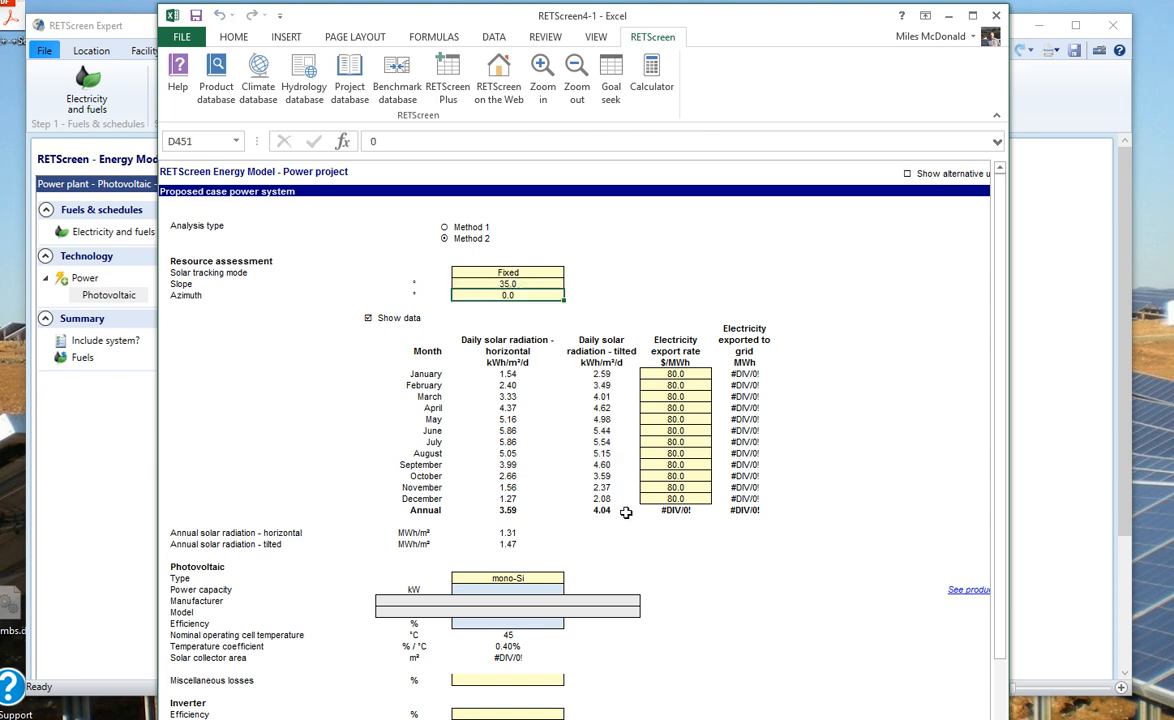
pyautogui.click(601, 510)
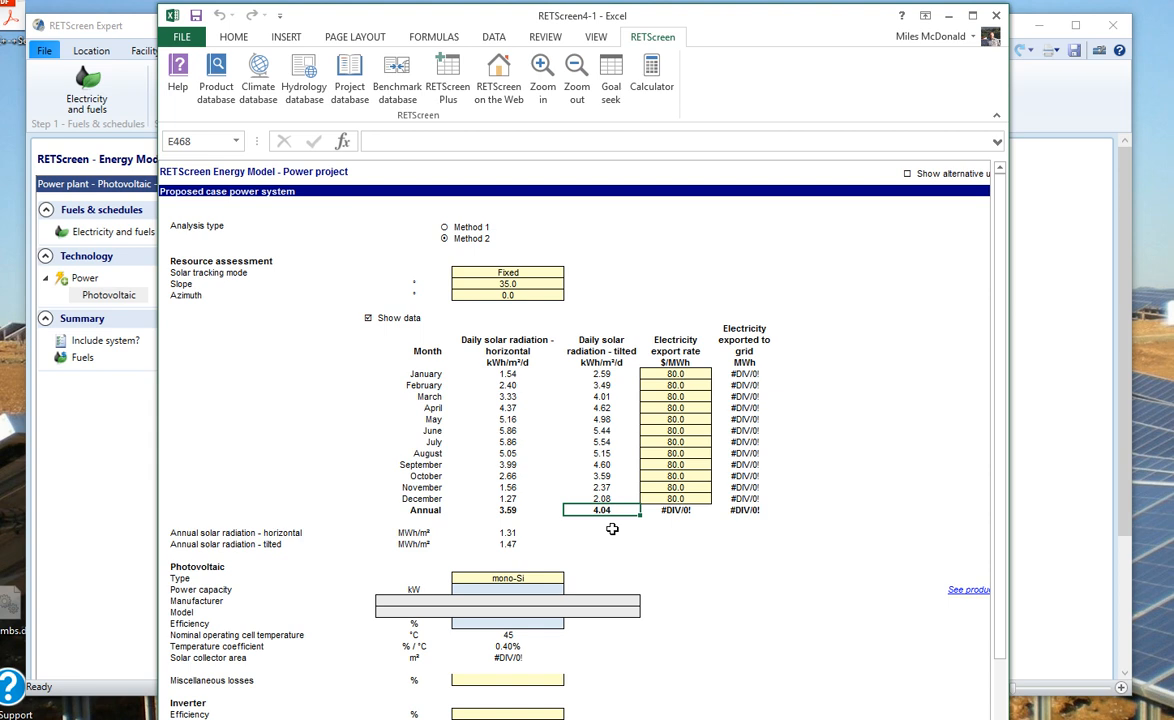
pyautogui.click(612, 442)
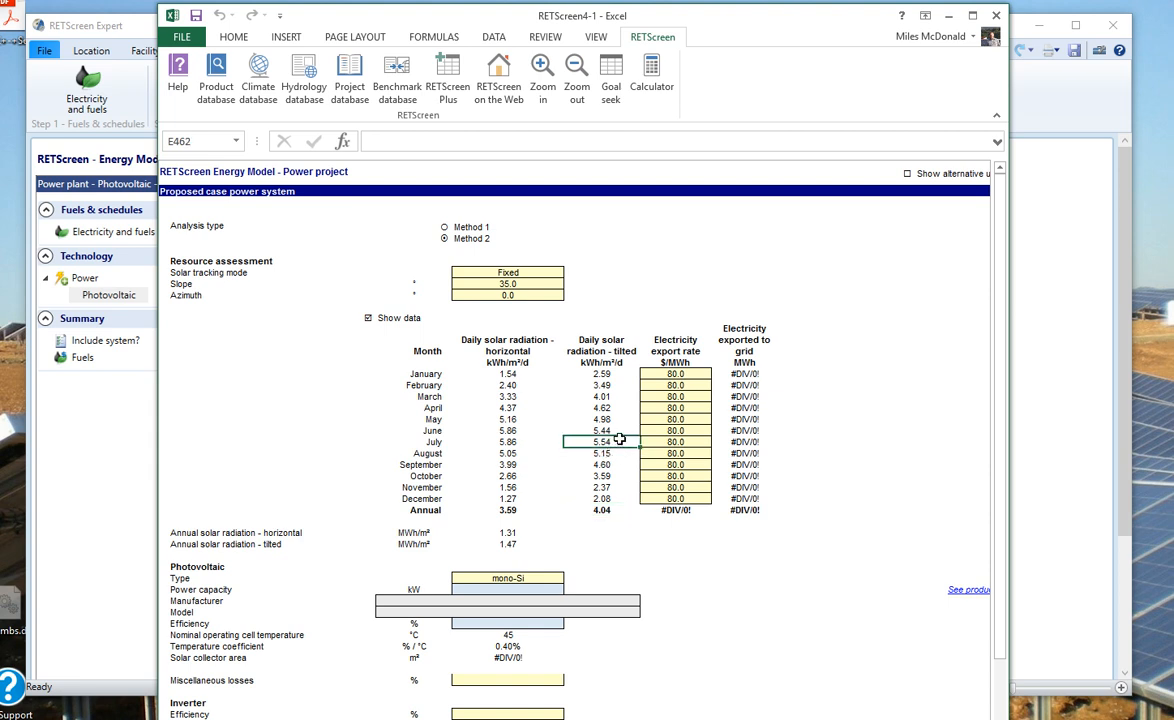
pyautogui.click(601, 498)
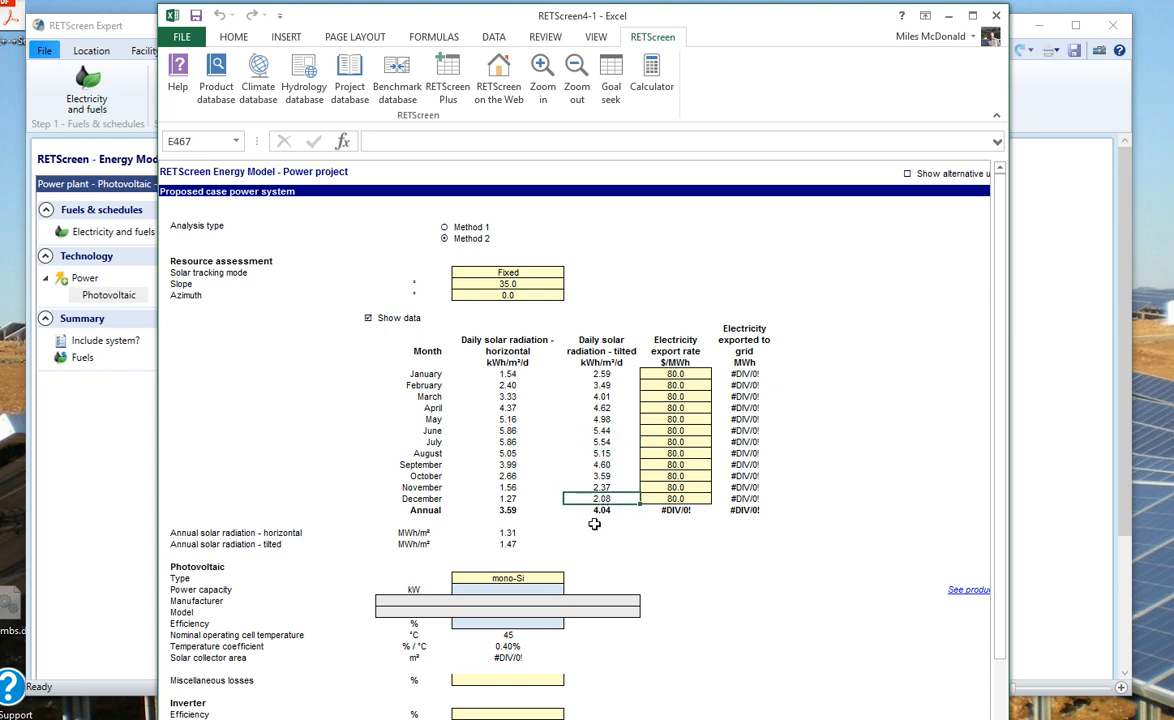
pyautogui.click(509, 284)
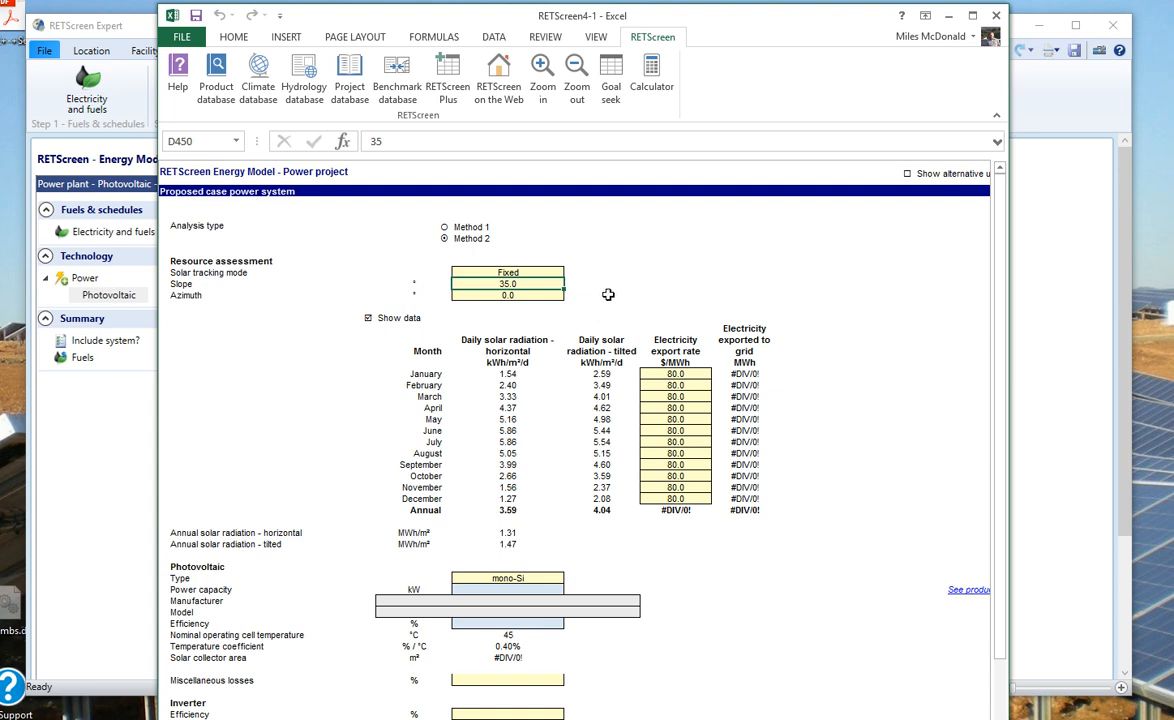
pyautogui.click(509, 296)
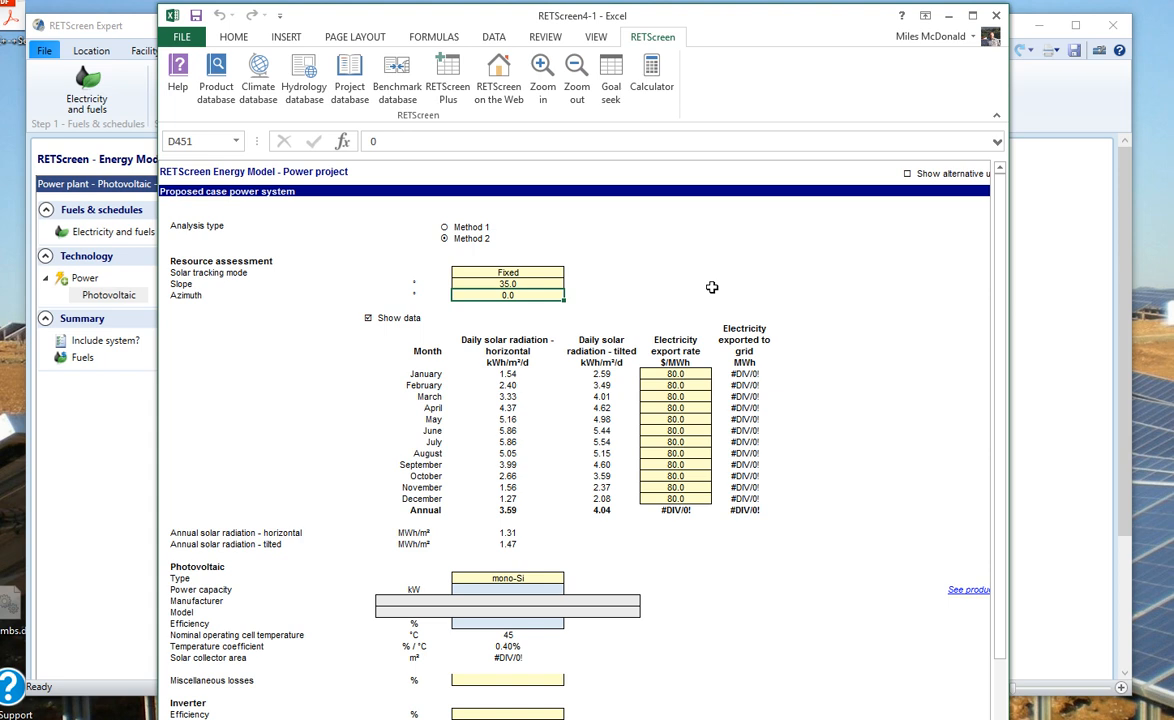
# Step: Set the azimuth to 30 and confirm annual tilted radiation drops to 3.95
pyautogui.write('30')
pyautogui.press('Return')
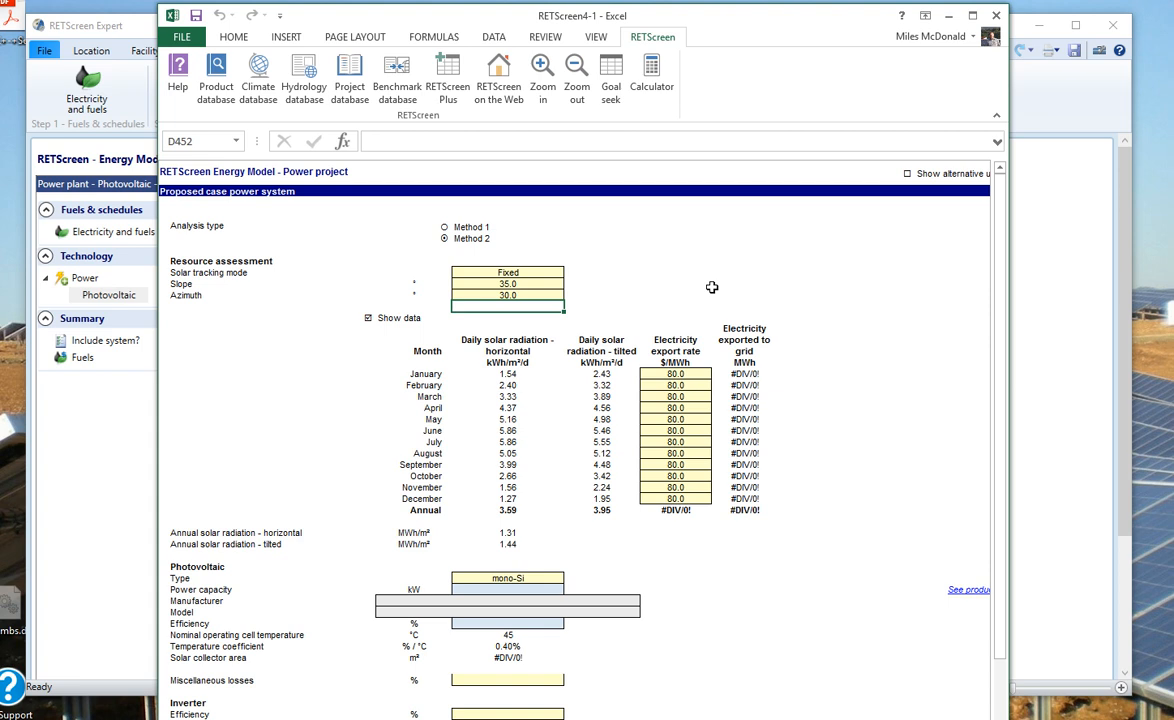
pyautogui.click(603, 513)
pyautogui.click(630, 537)
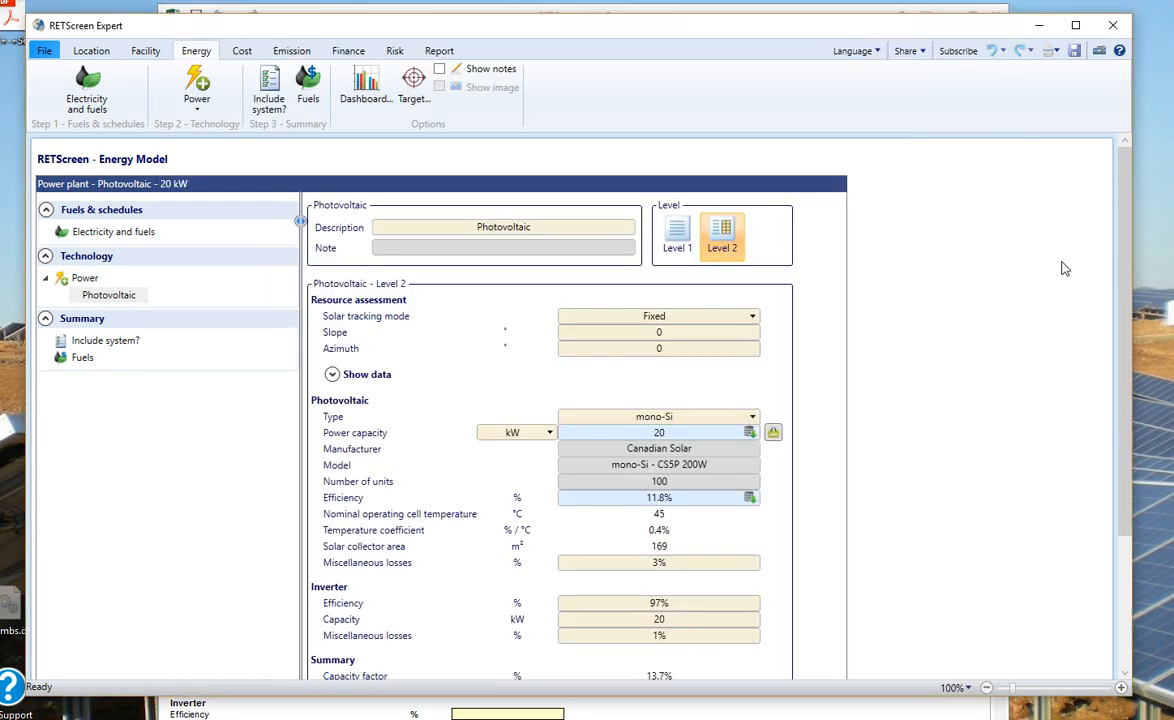
# Step: Bring RETScreen Expert to the front and show its File home page
pyautogui.click(1065, 266)
pyautogui.click(44, 53)
pyautogui.moveTo(449, 292)
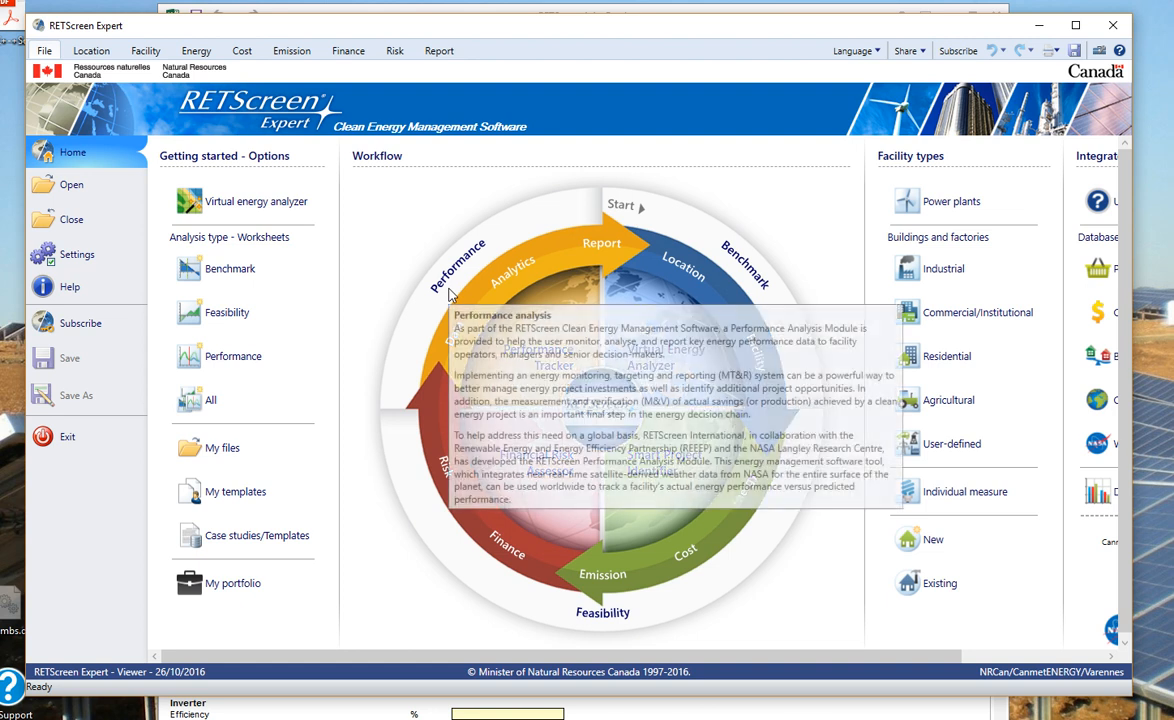